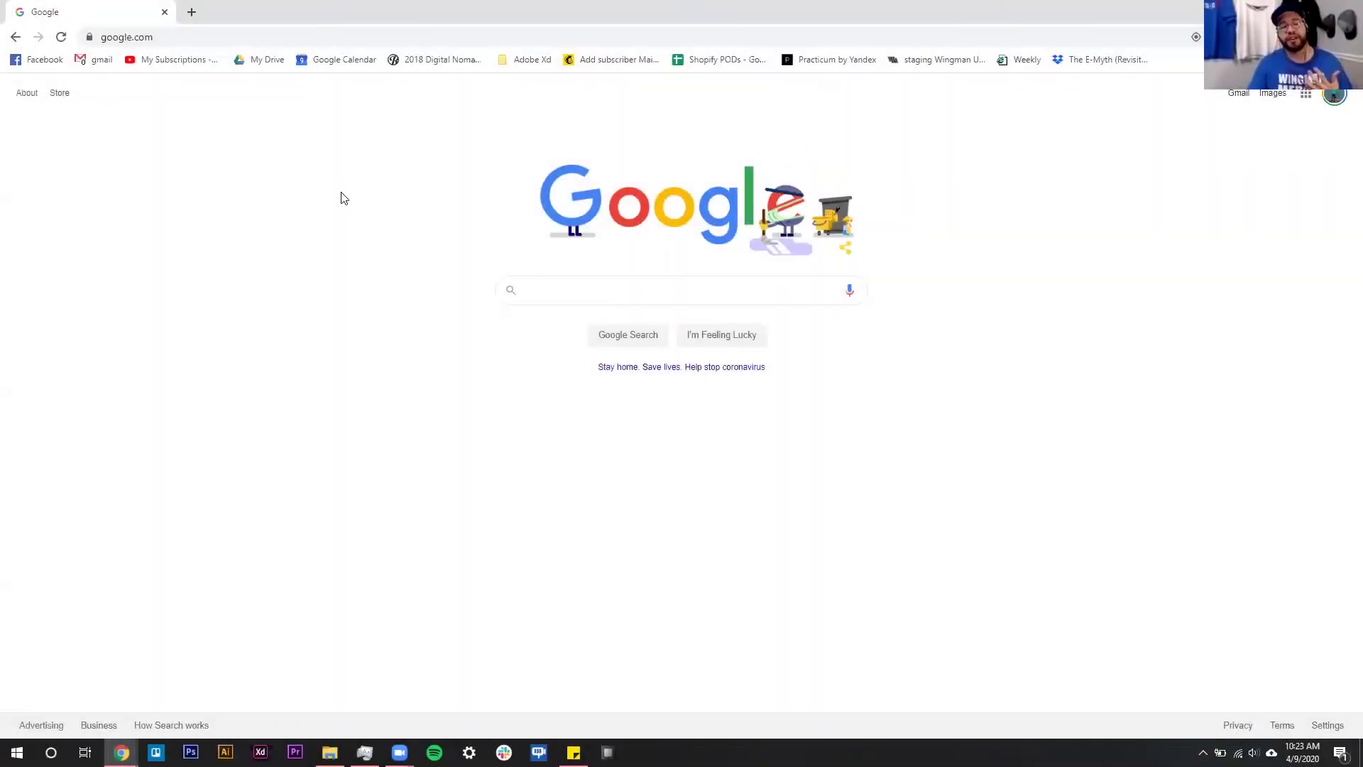
# Search Google for 'spark by adobe'.
pyautogui.click(660, 290)
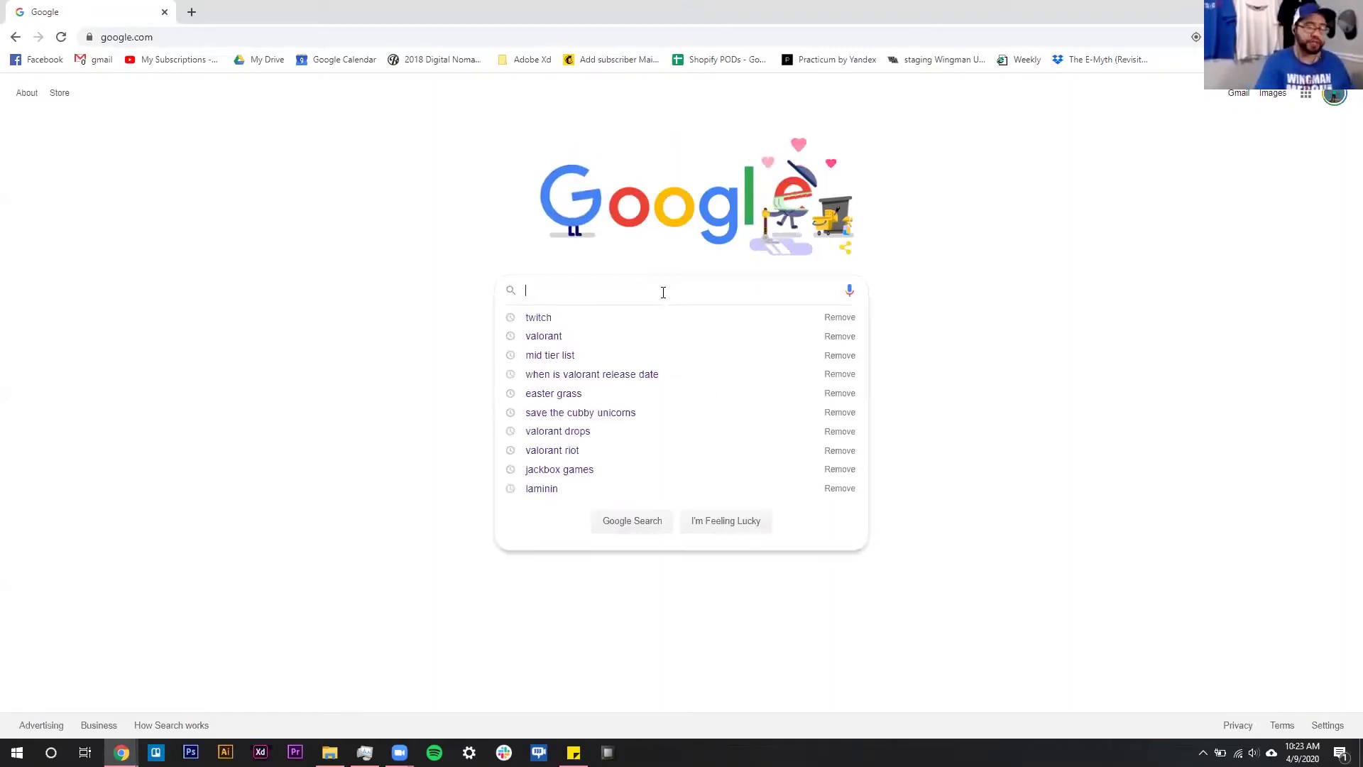
pyautogui.write('spark a')
pyautogui.press('BackSpace')
pyautogui.write('b')
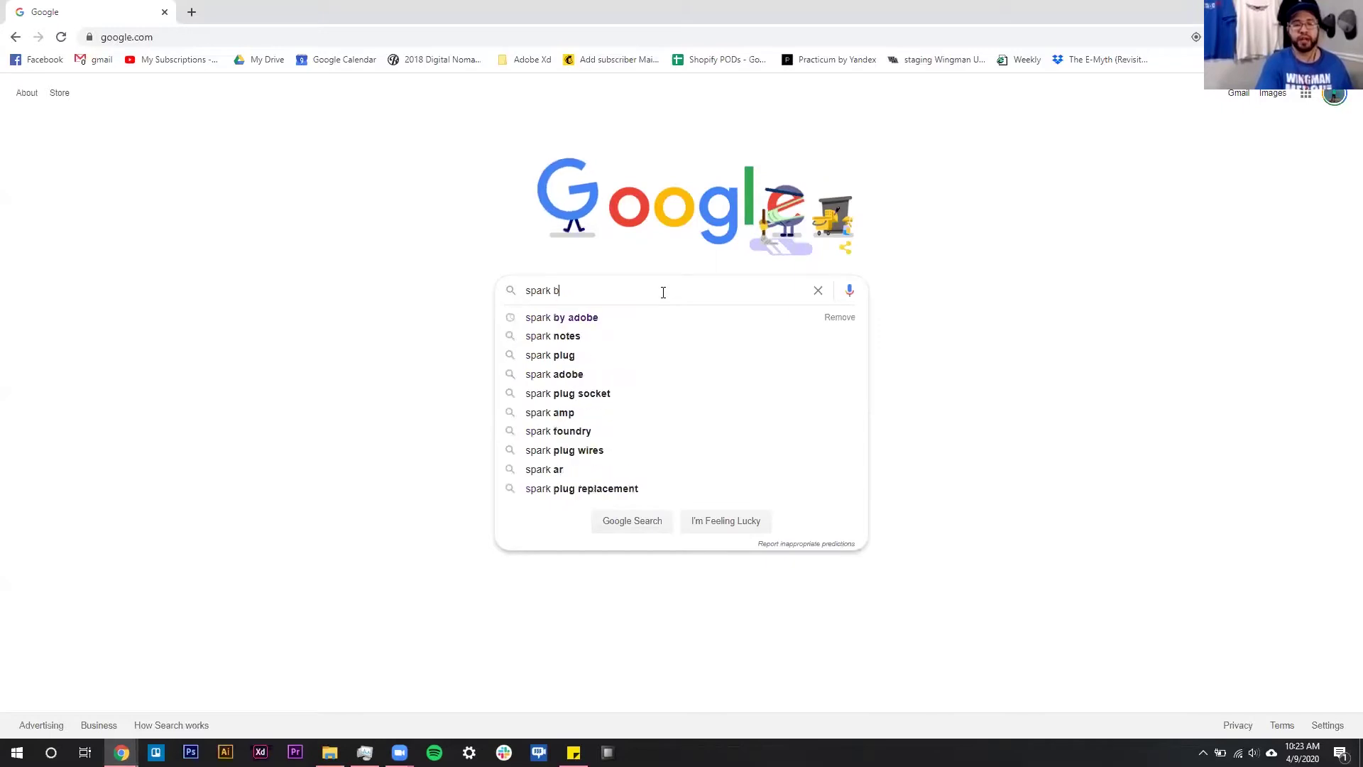
pyautogui.write('y adobe')
pyautogui.press('Return')
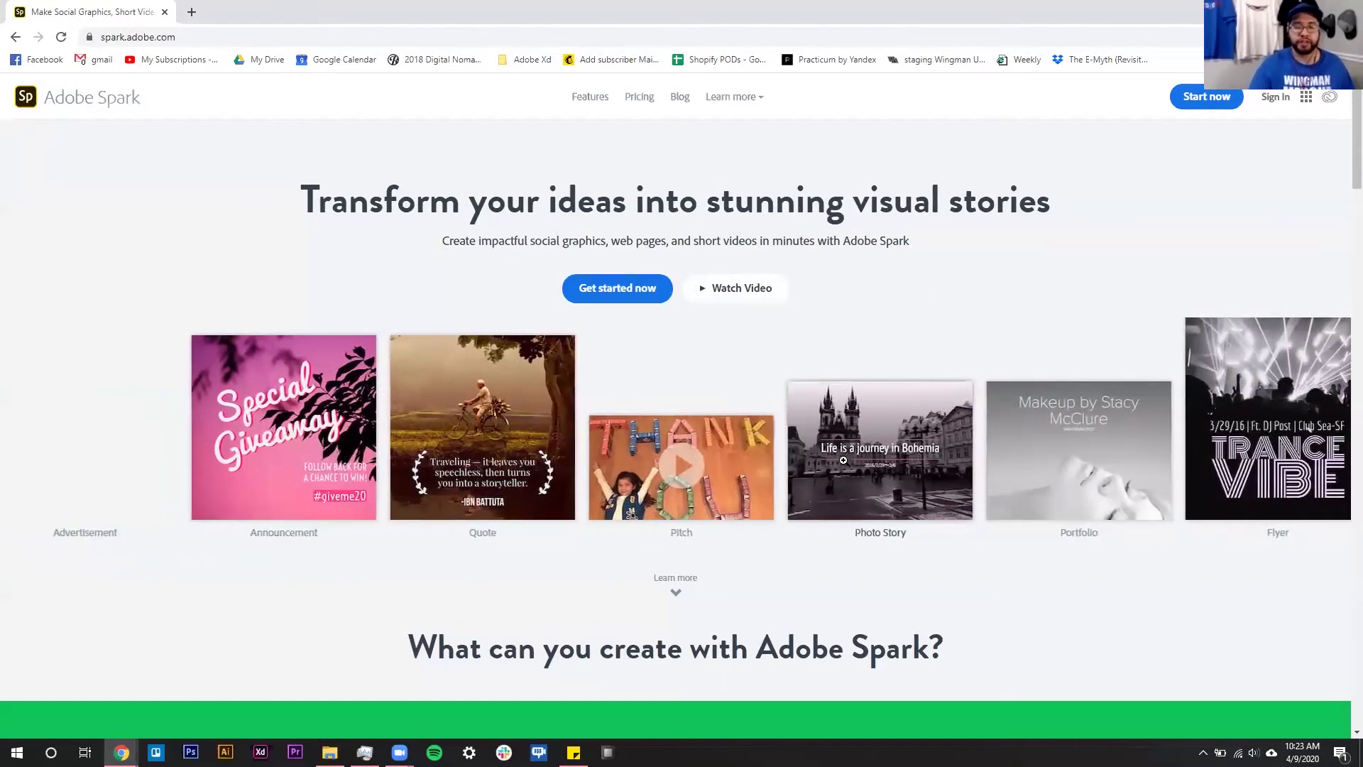
# Browse the Adobe Spark landing page, then sign in to the account.
pyautogui.scroll(-8, 1135, 654)
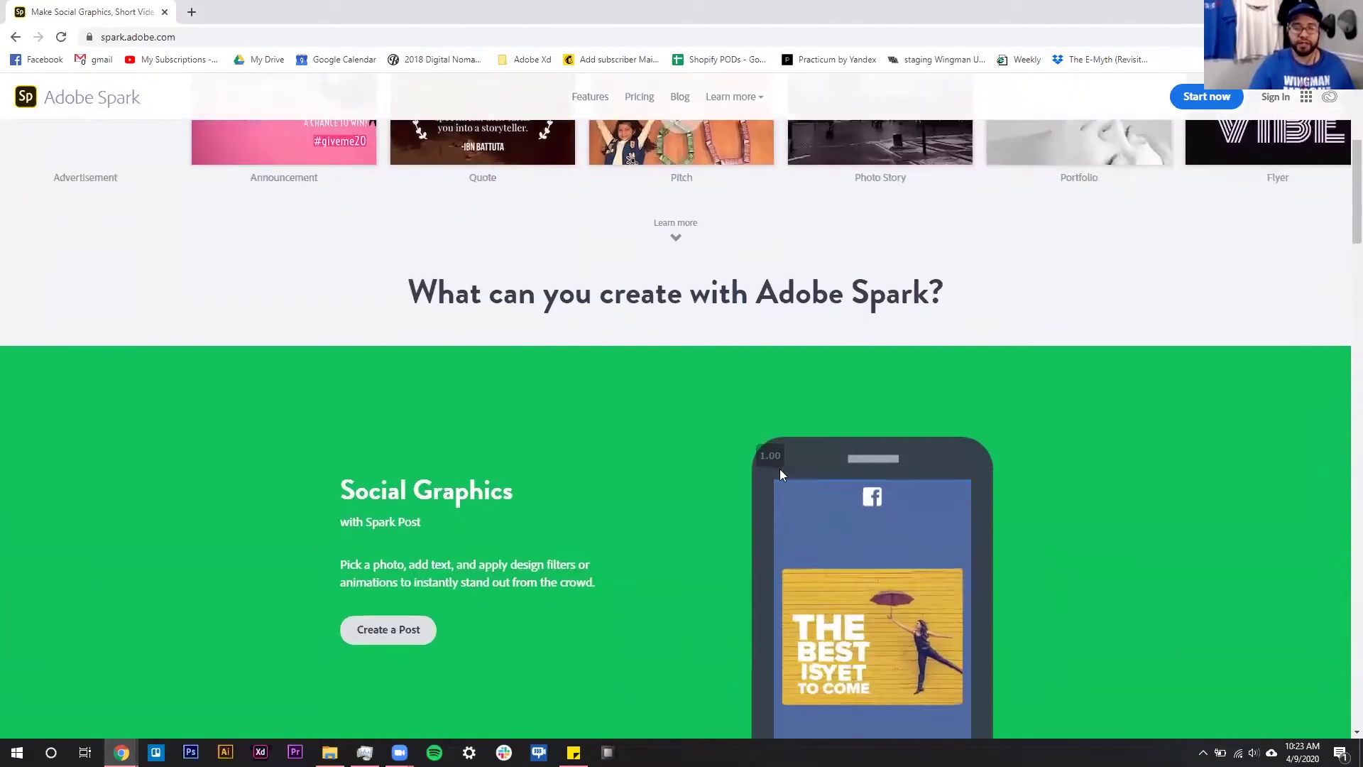
pyautogui.scroll(-12, 692, 512)
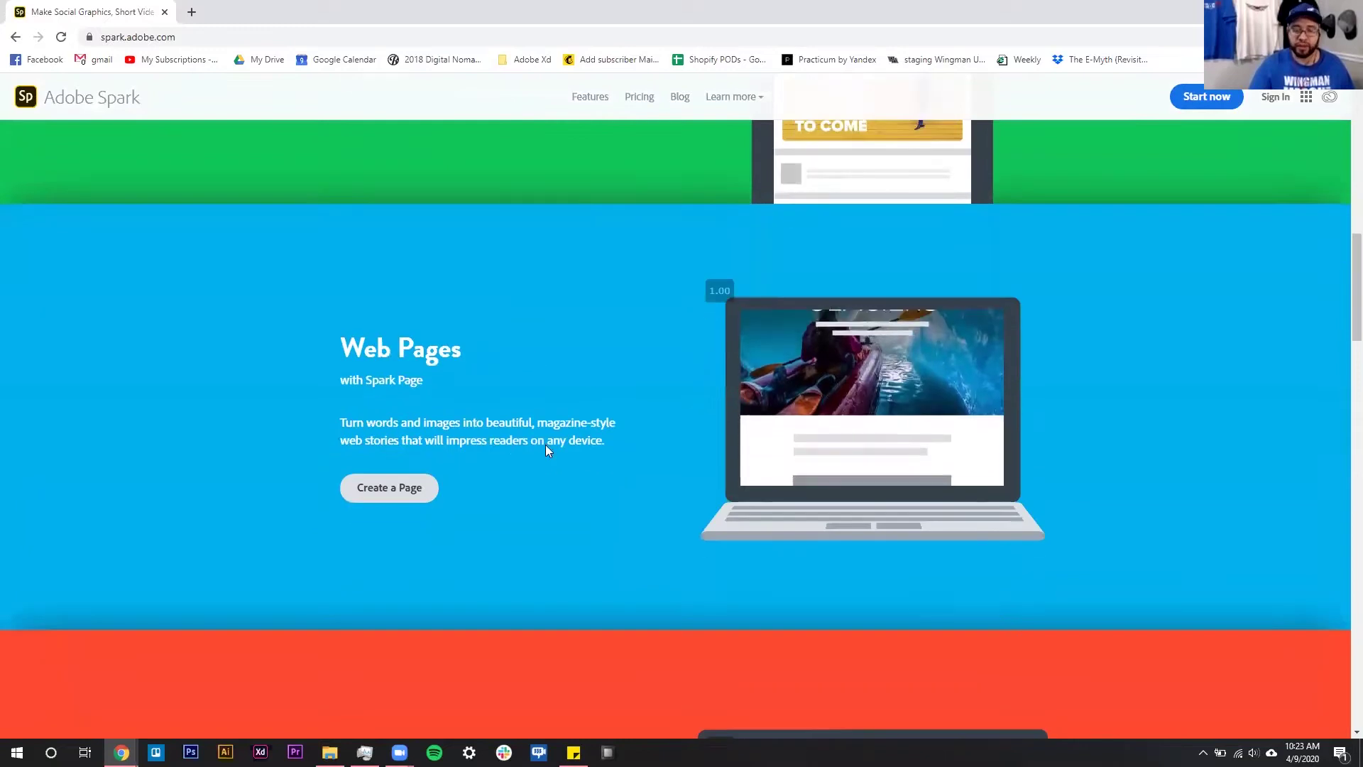
pyautogui.scroll(-6, 594, 367)
pyautogui.scroll(17, 878, 461)
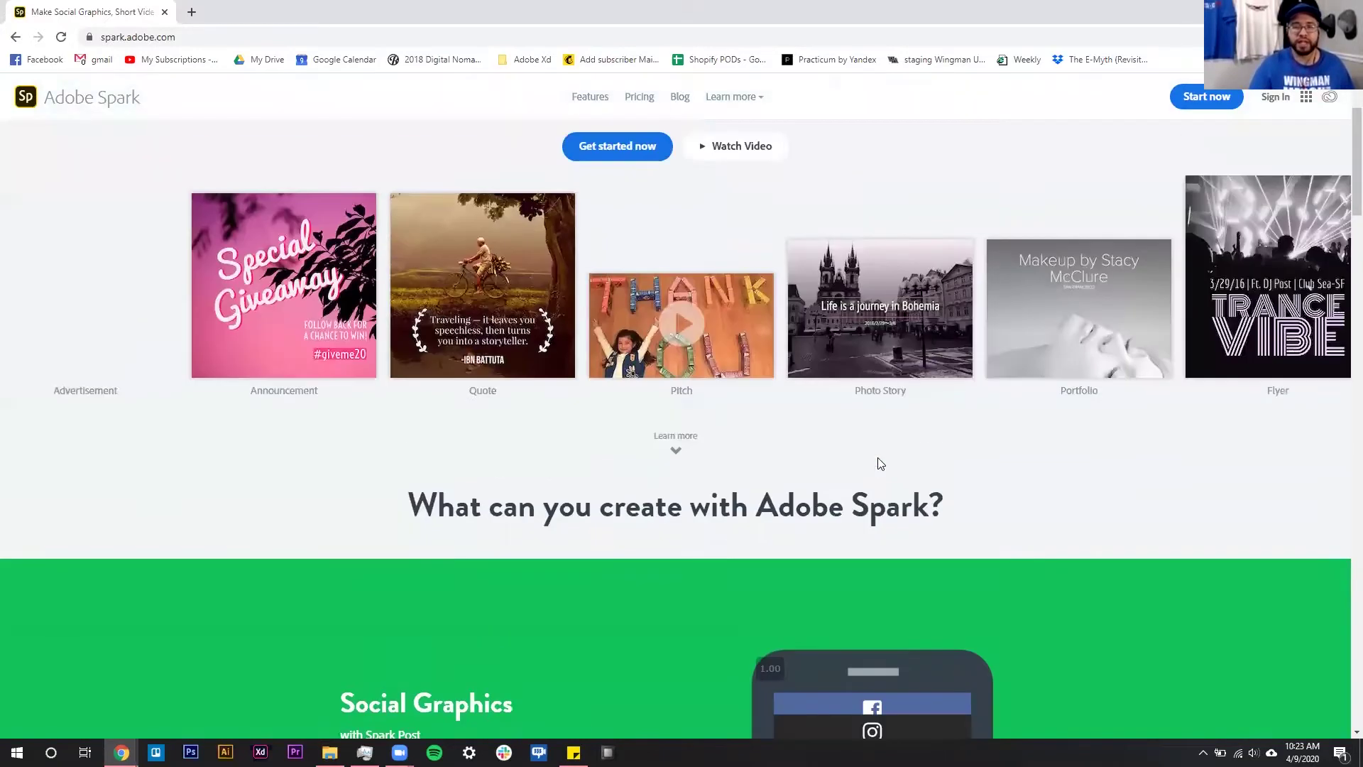
pyautogui.scroll(2, 879, 459)
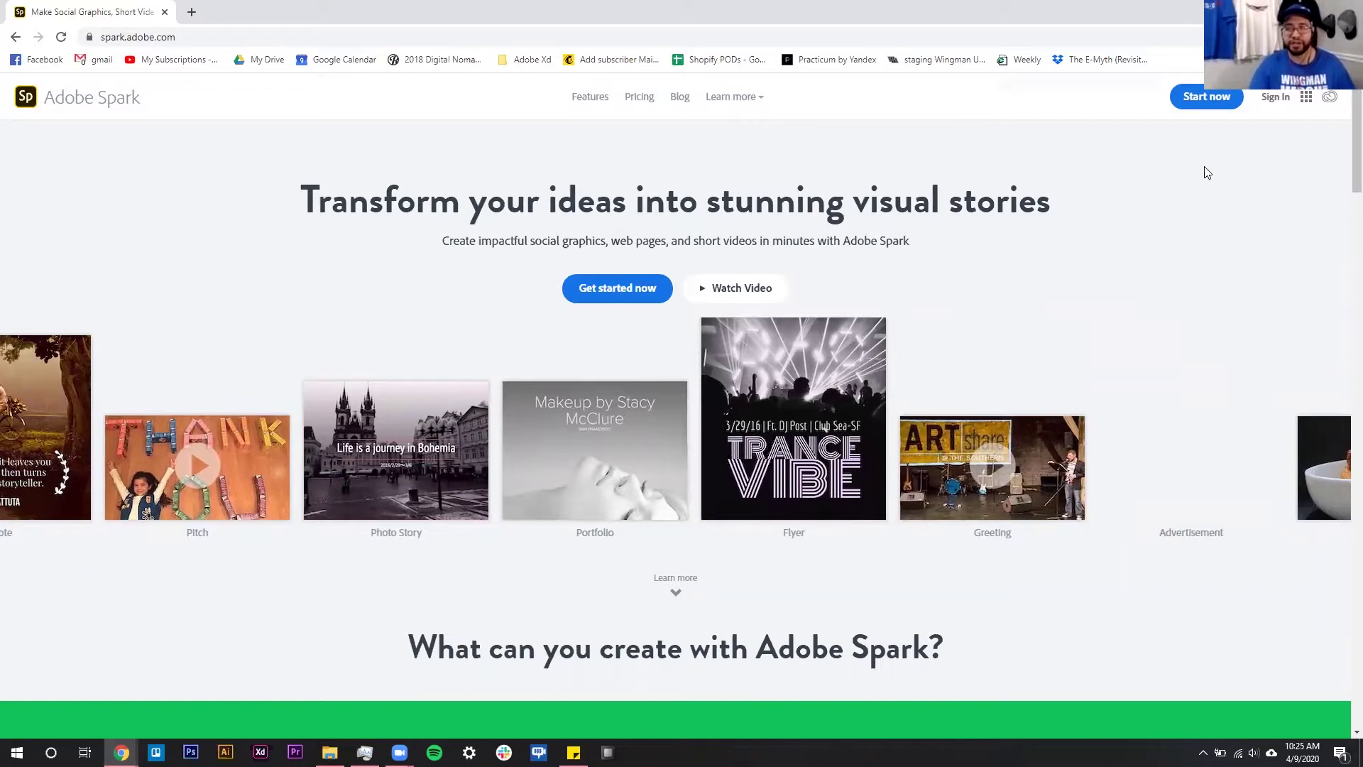
pyautogui.click(1275, 97)
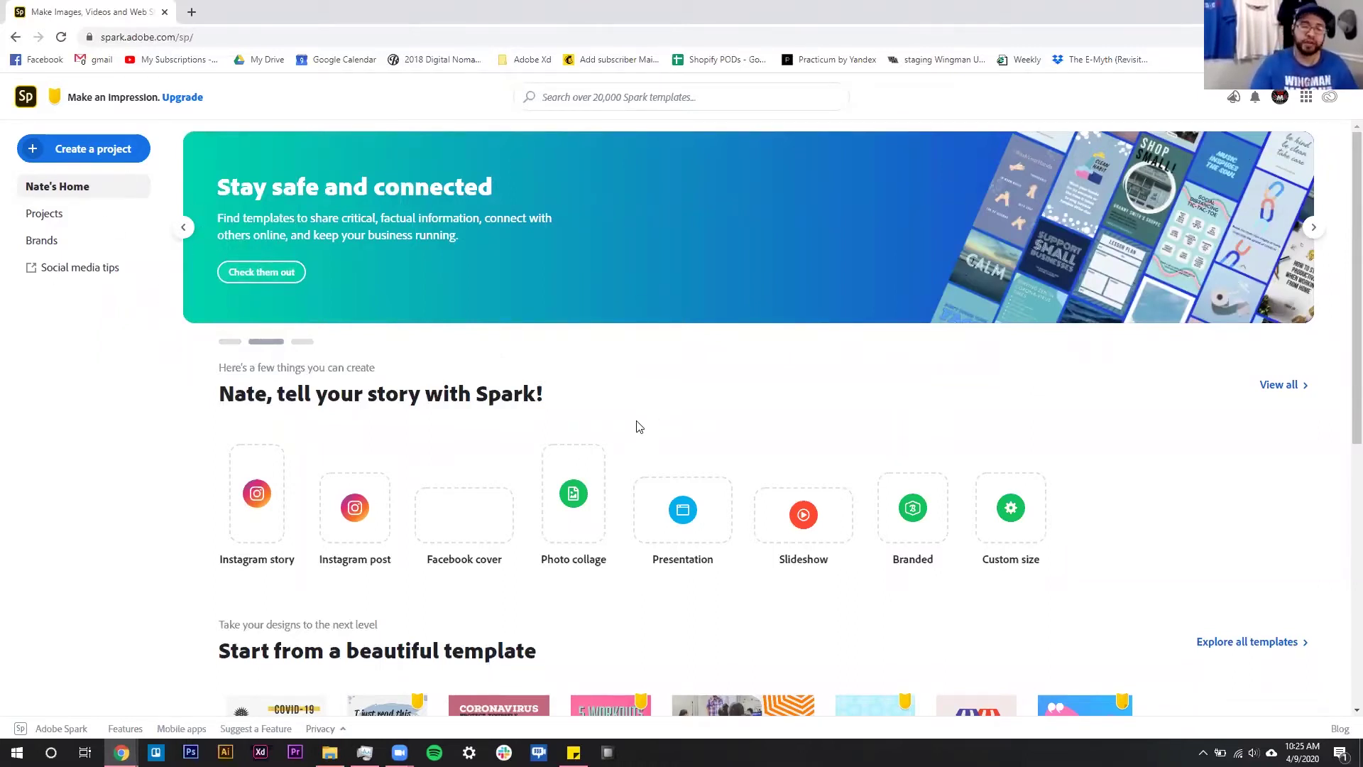
# Scroll the Spark home page down to Your recent projects and the chubby unicorns card.
pyautogui.scroll(-2, 653, 395)
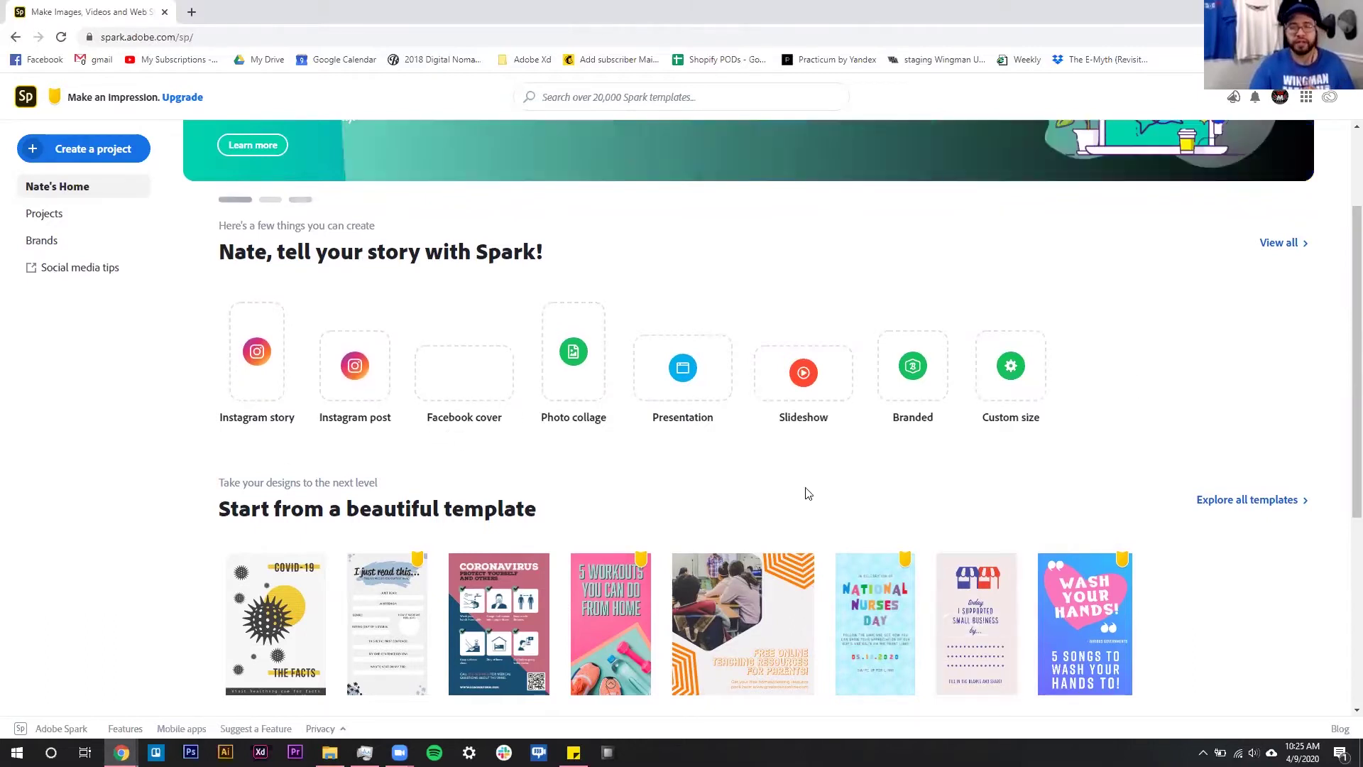
pyautogui.scroll(-3, 519, 466)
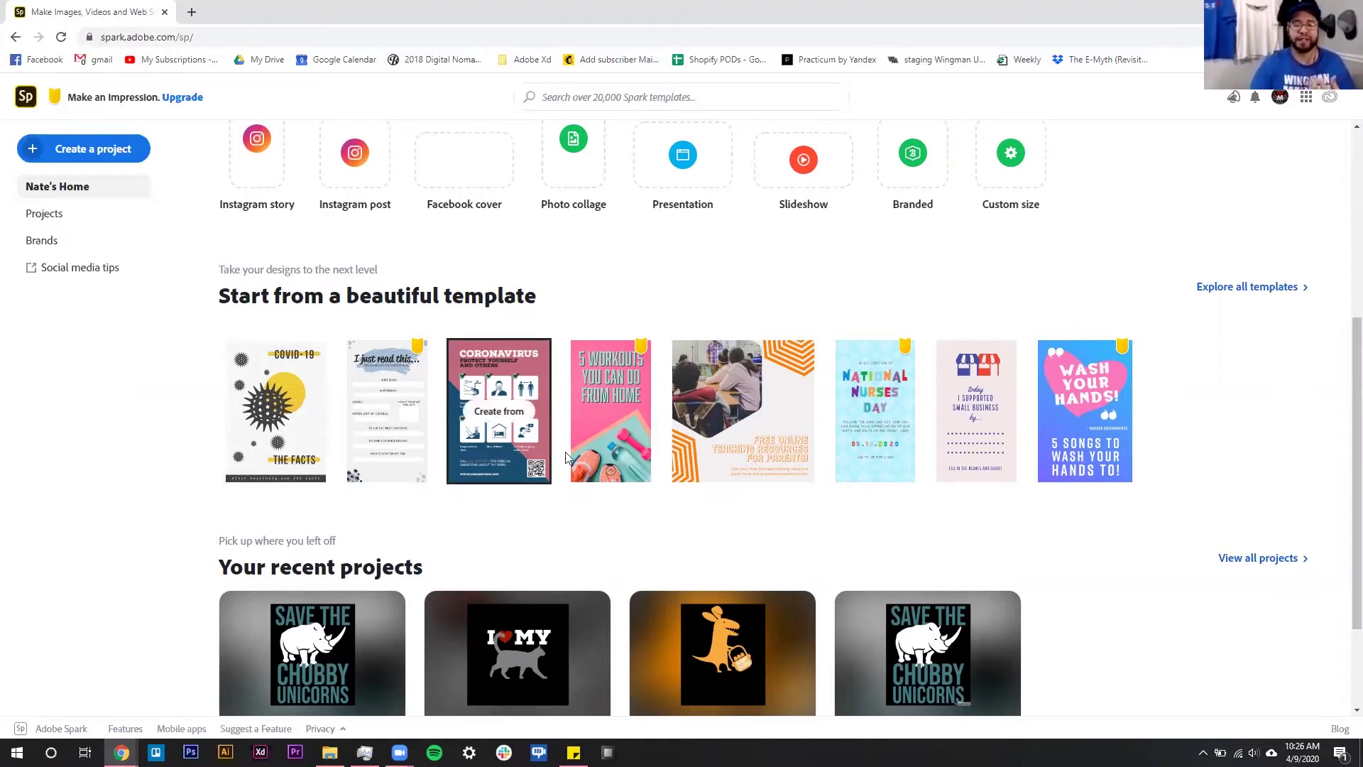
pyautogui.scroll(5, 687, 362)
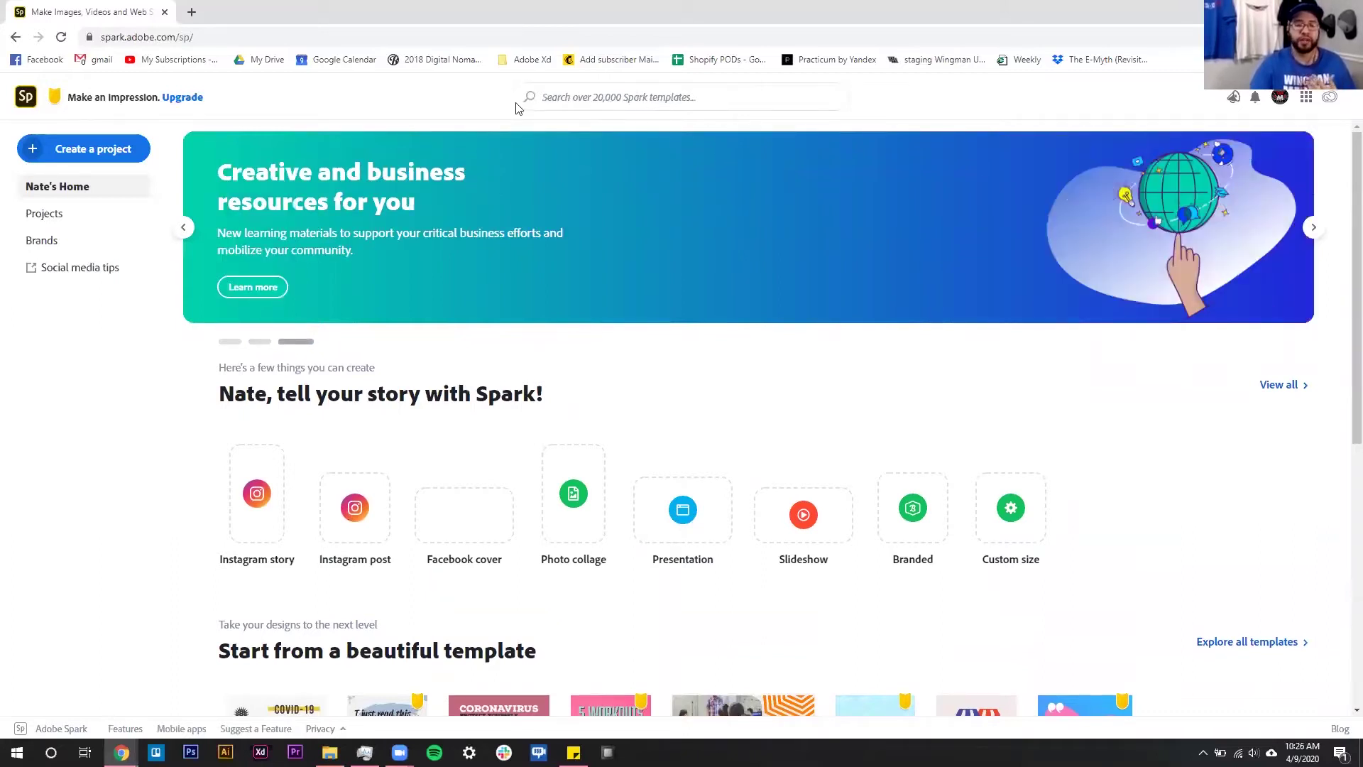
pyautogui.scroll(-4, 493, 393)
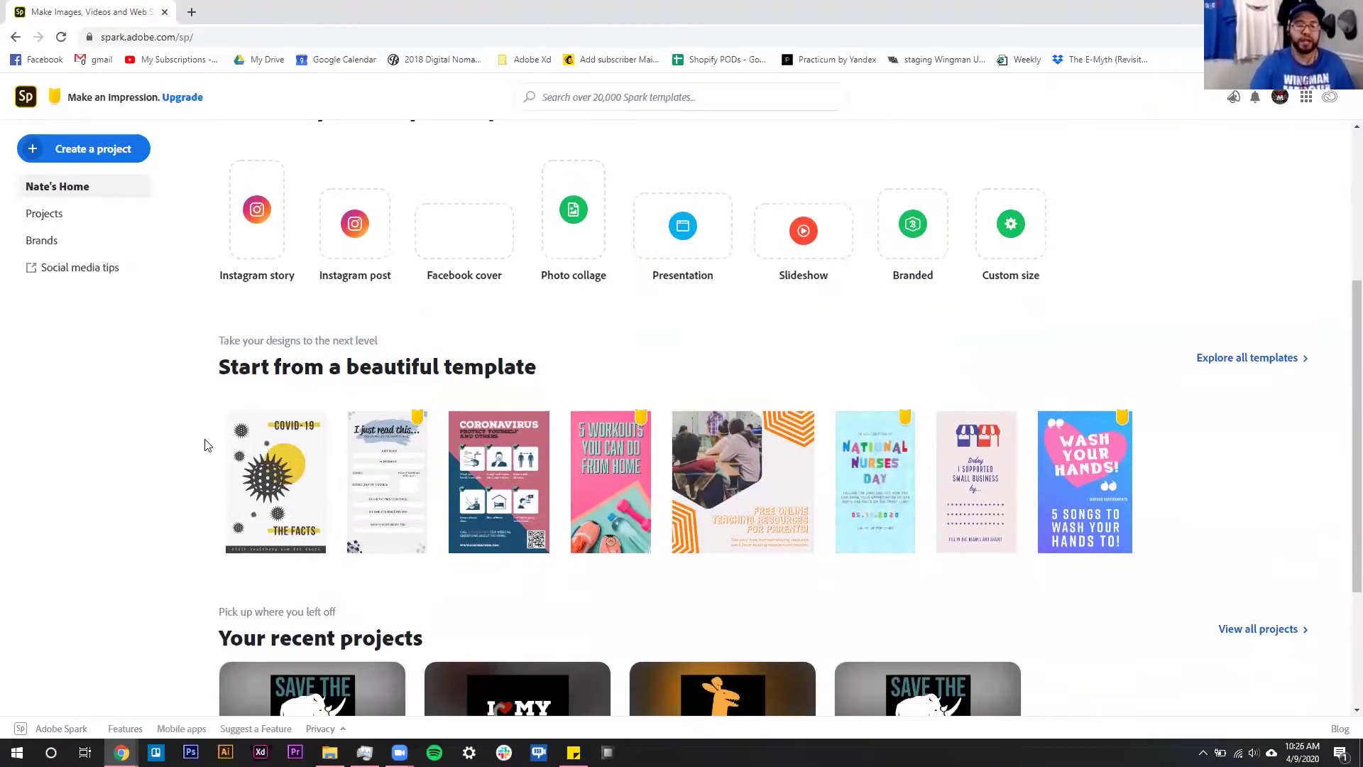
pyautogui.scroll(-3, 204, 444)
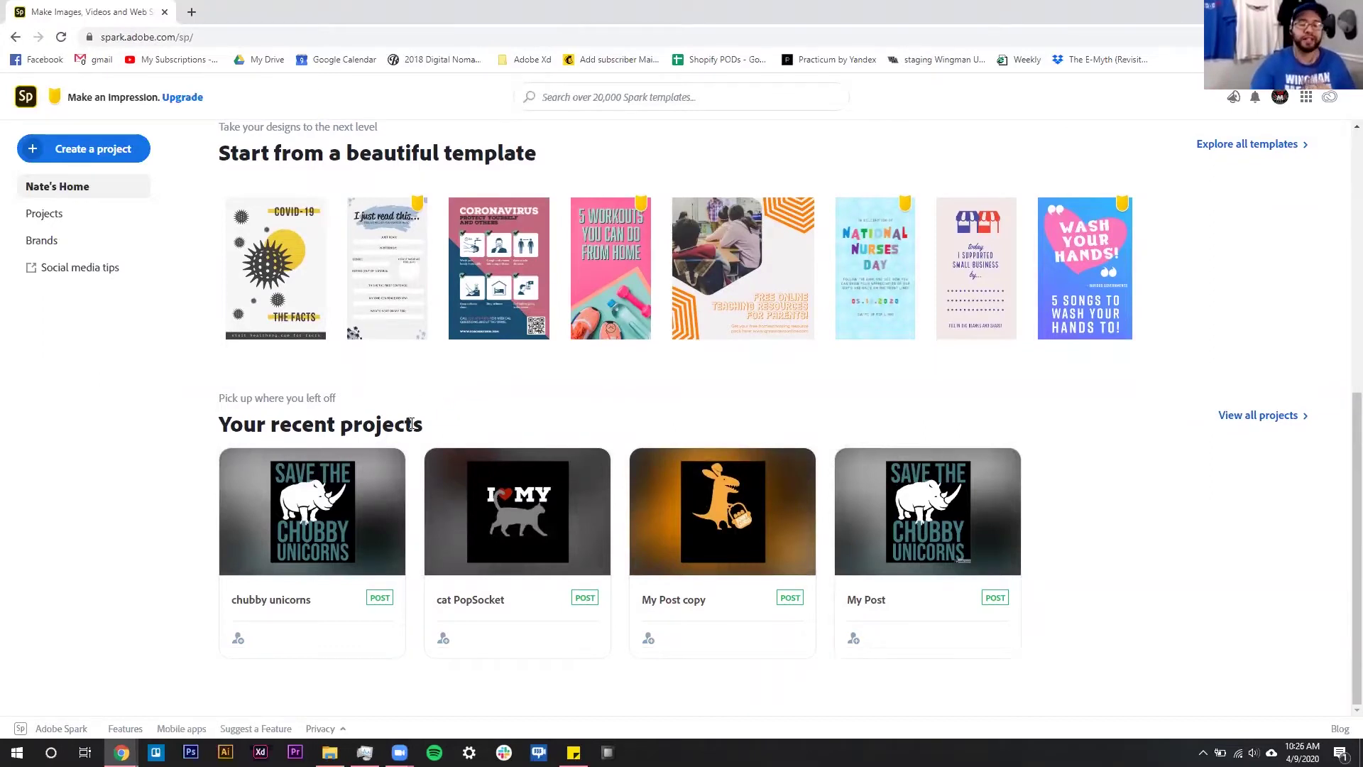
pyautogui.moveTo(229, 511)
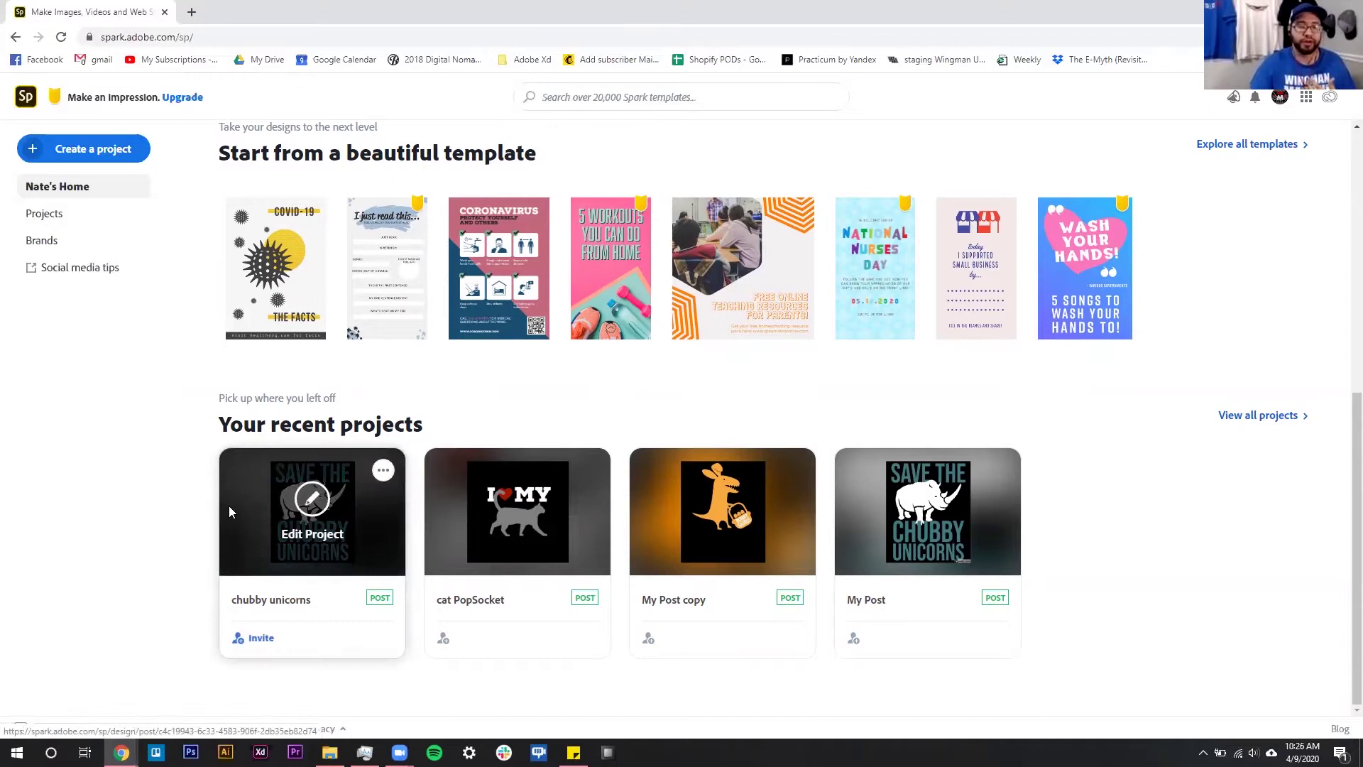
# Open the chubby unicorns project for editing and check the Hoodies size in the size note.
pyautogui.click(288, 573)
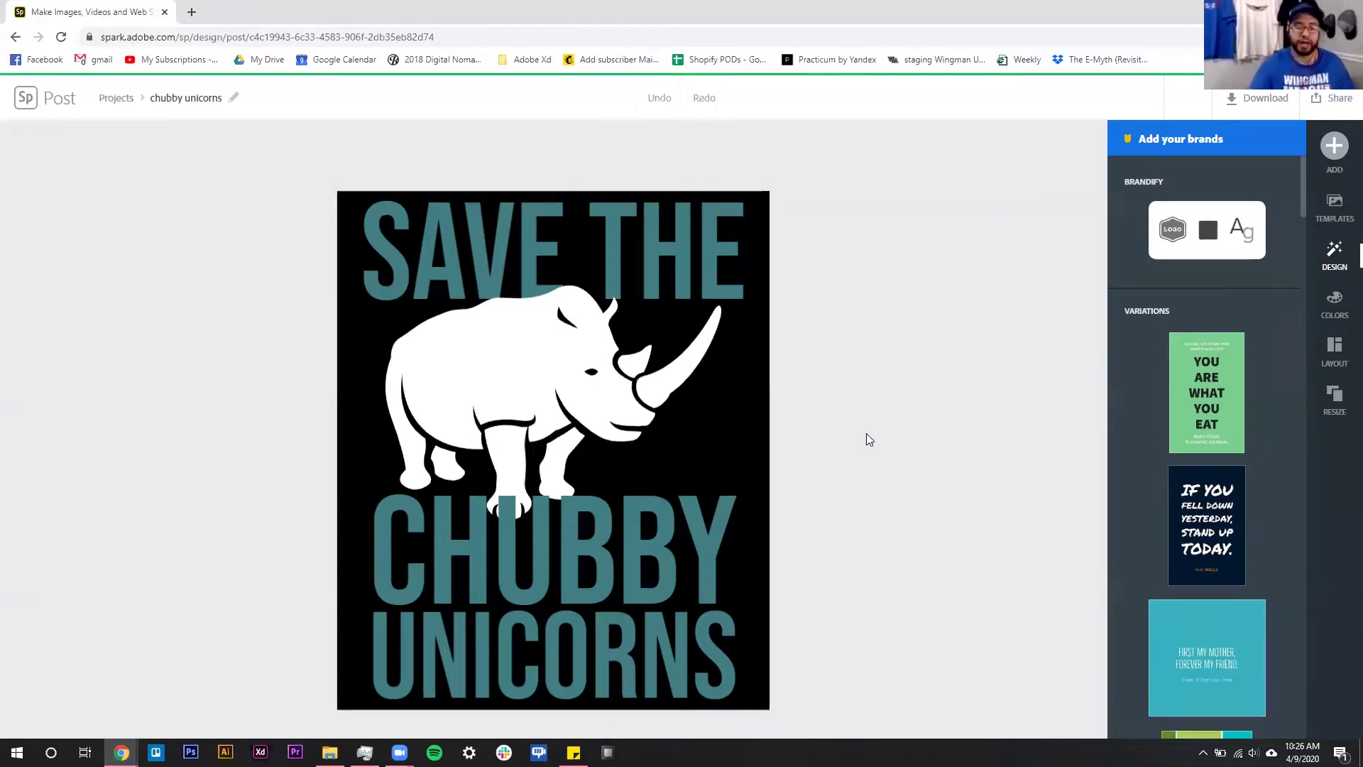
pyautogui.click(574, 752)
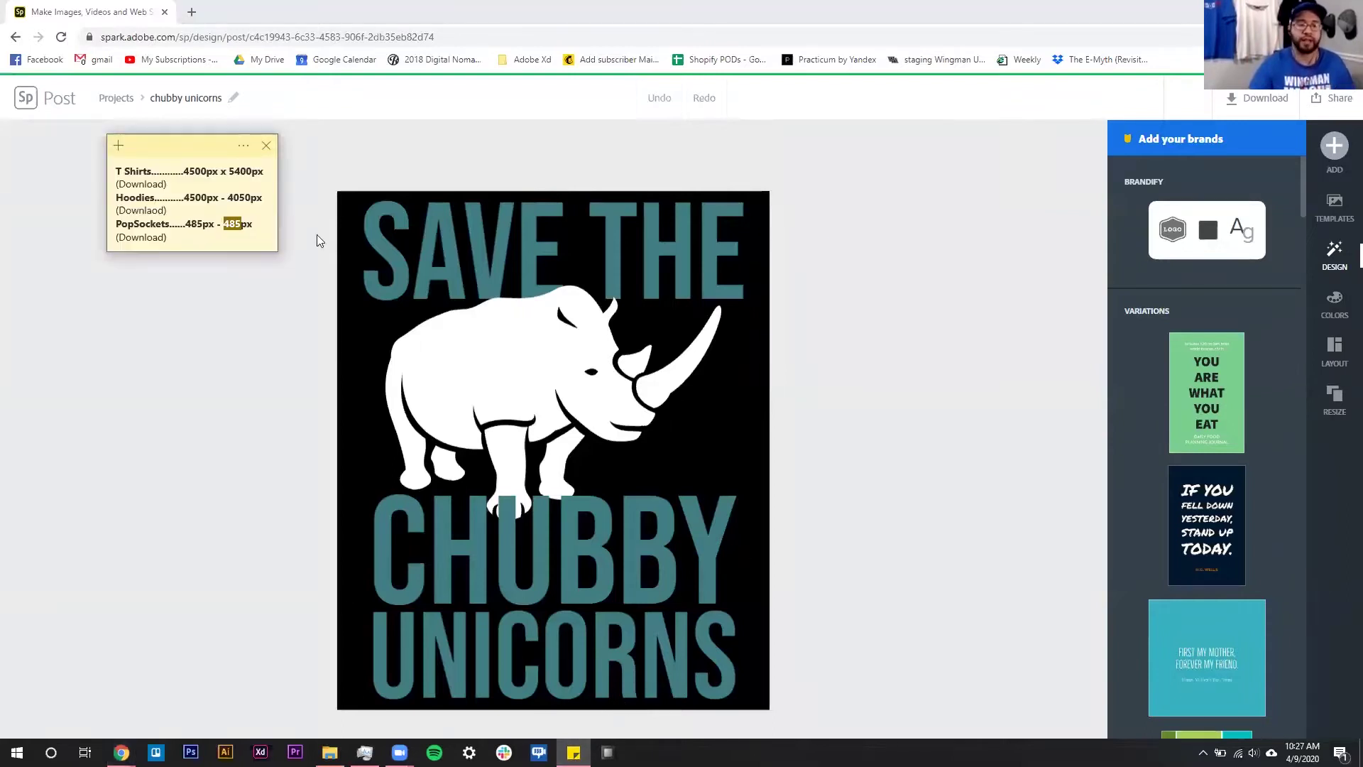
pyautogui.click(211, 244)
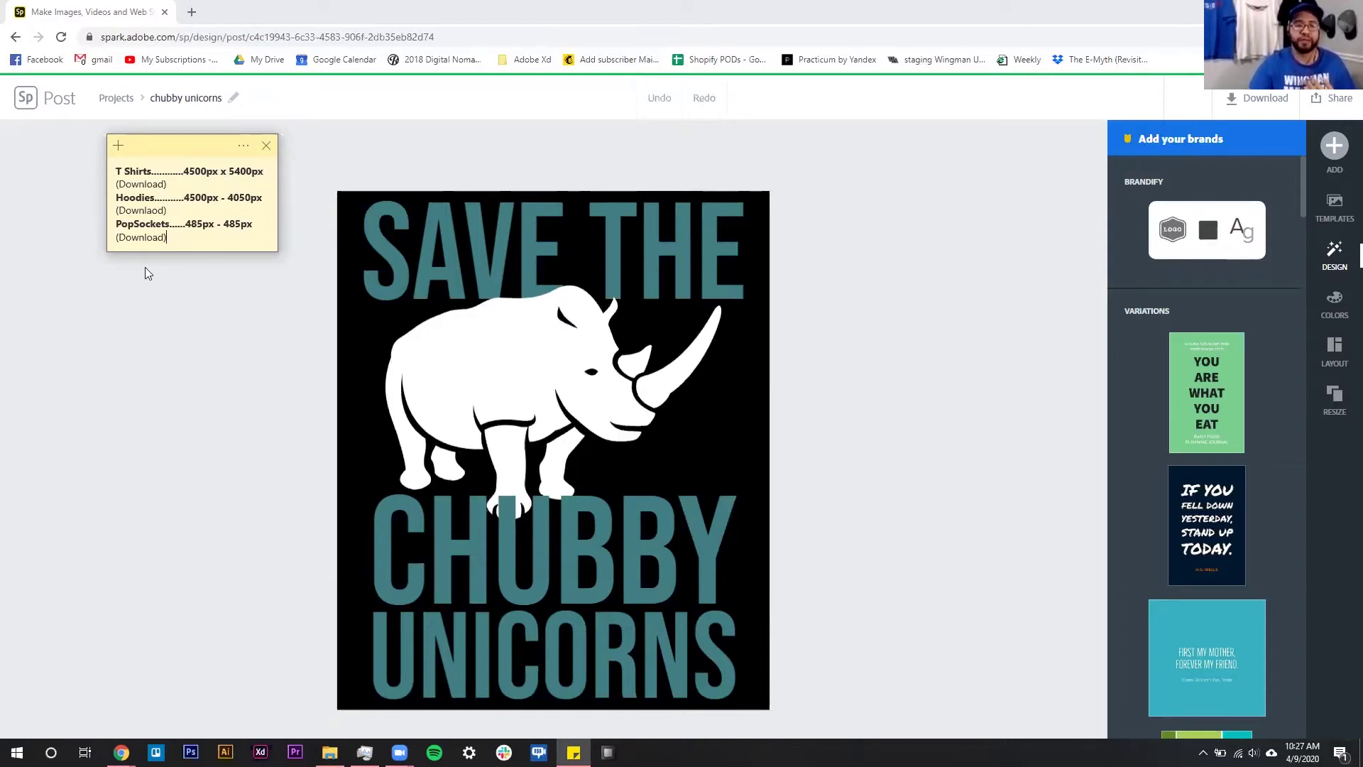
pyautogui.moveTo(156, 197); pyautogui.dragTo(255, 199)
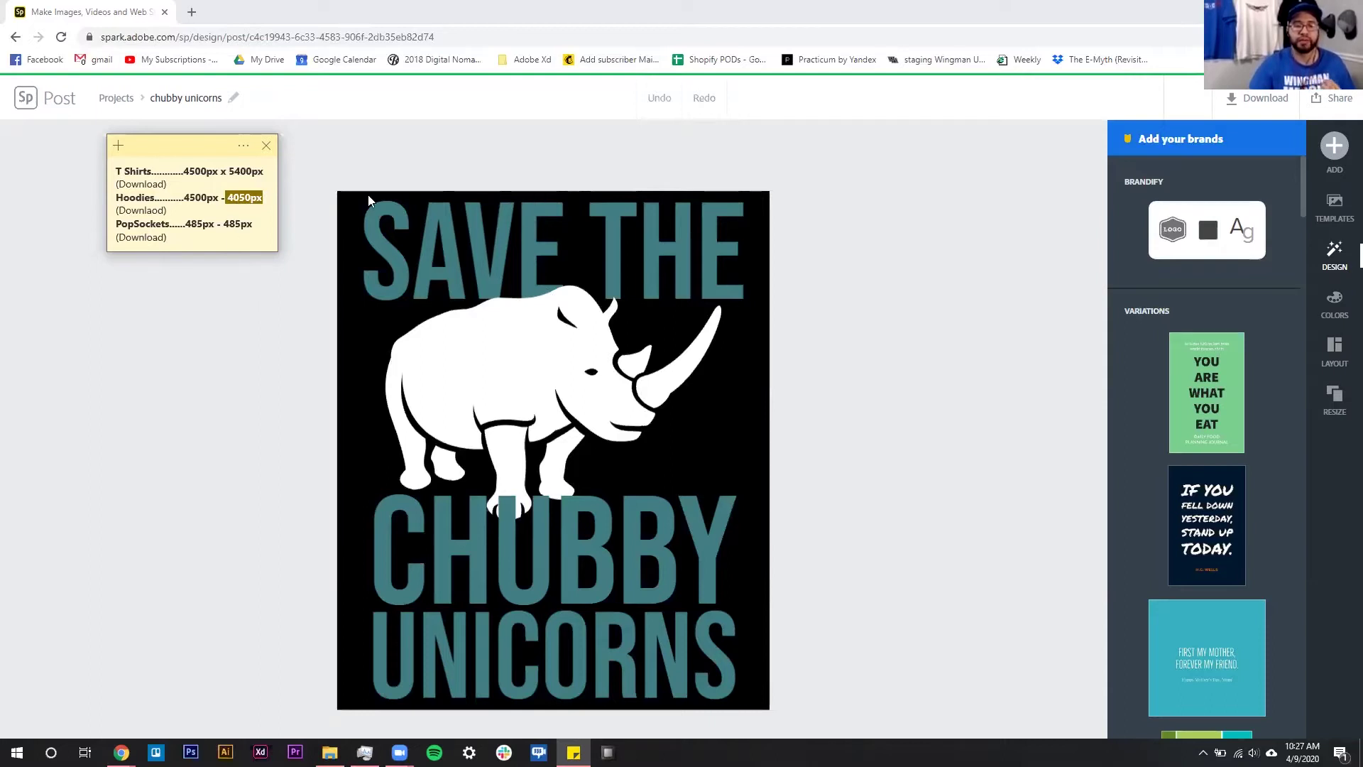
pyautogui.click(750, 384)
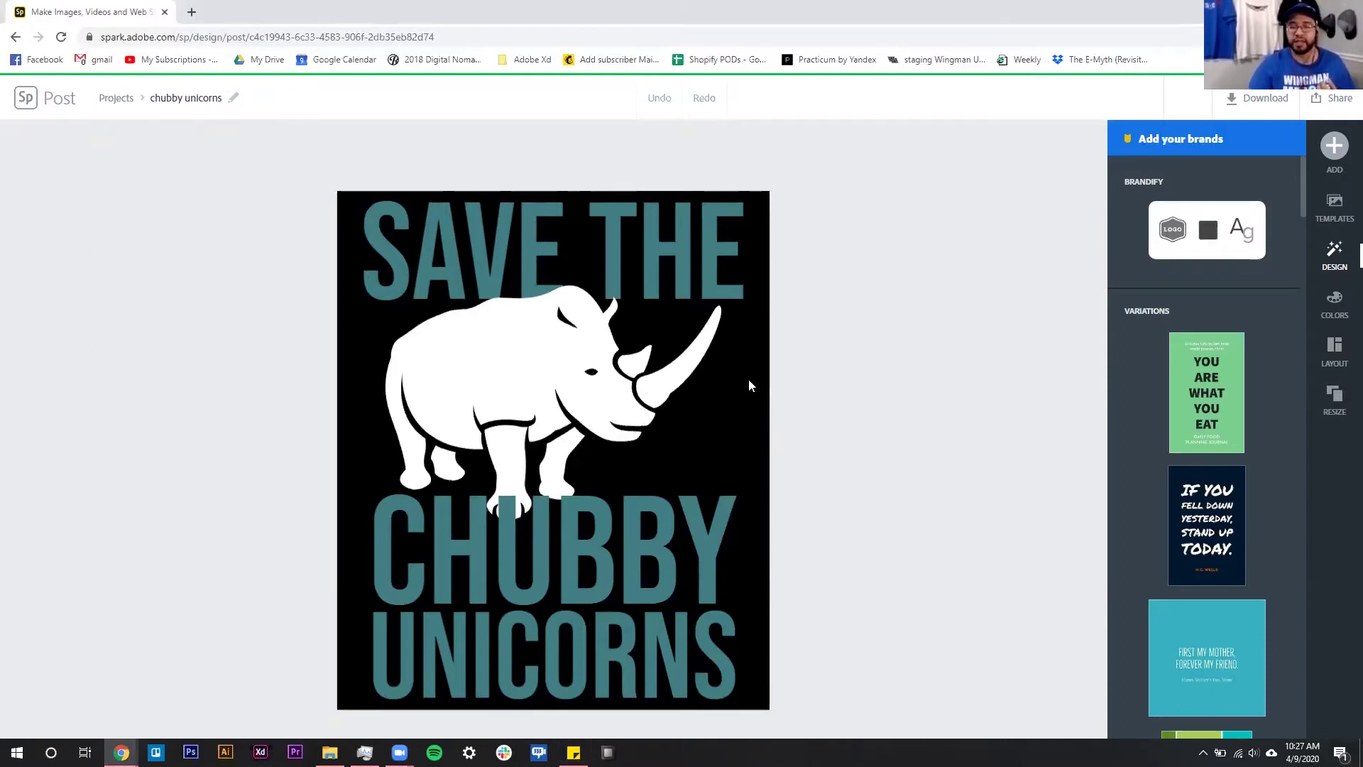
# Browse the resize options and open the custom size dialog, keeping pixels as the unit.
pyautogui.click(1337, 411)
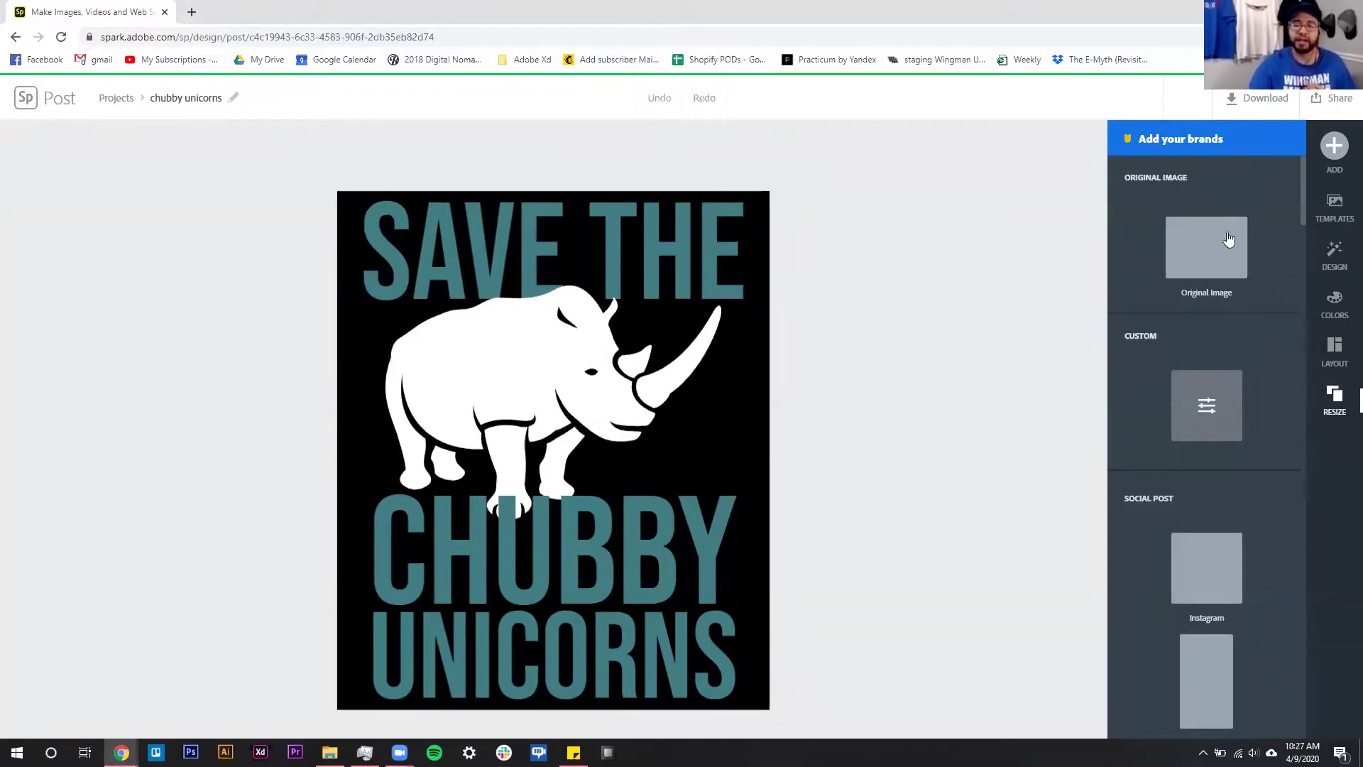
pyautogui.scroll(-4, 1218, 592)
pyautogui.scroll(-2, 1218, 497)
pyautogui.scroll(2, 1195, 395)
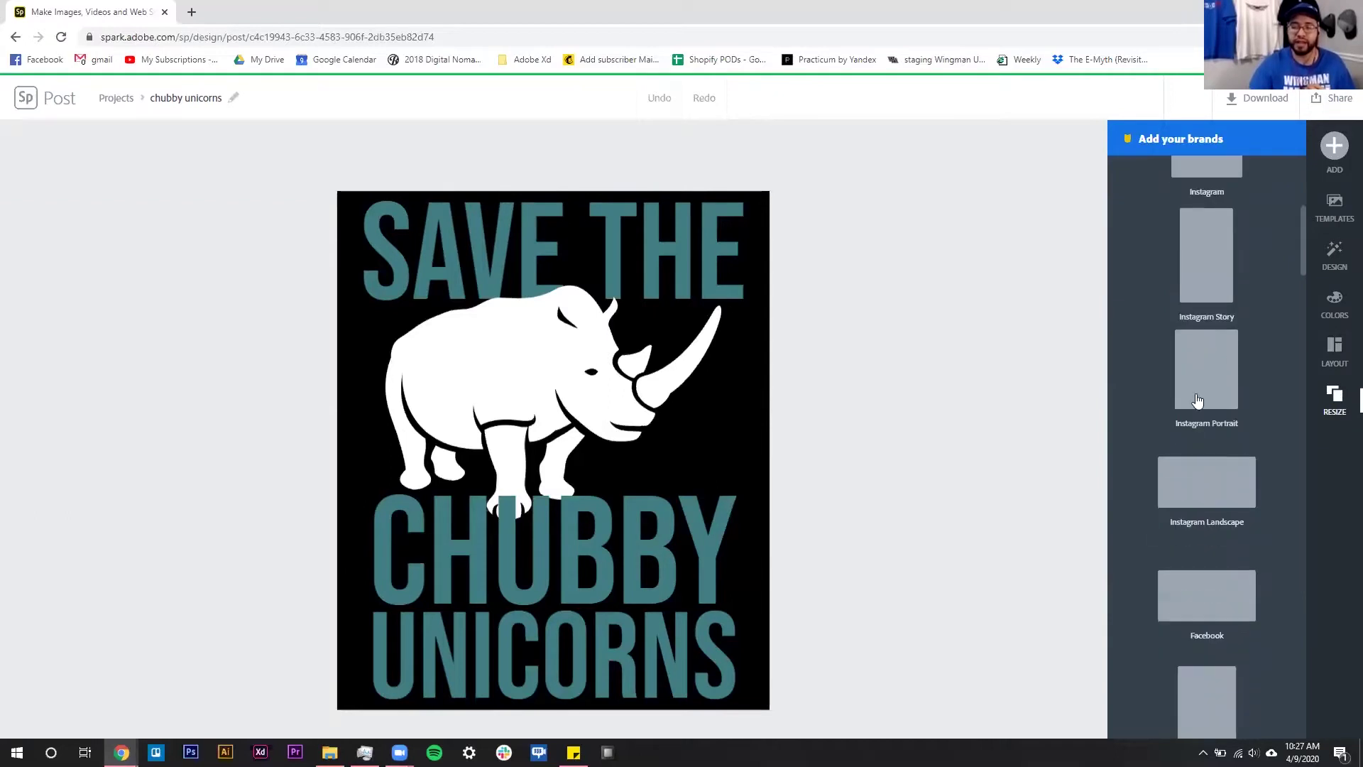
pyautogui.scroll(4, 1242, 443)
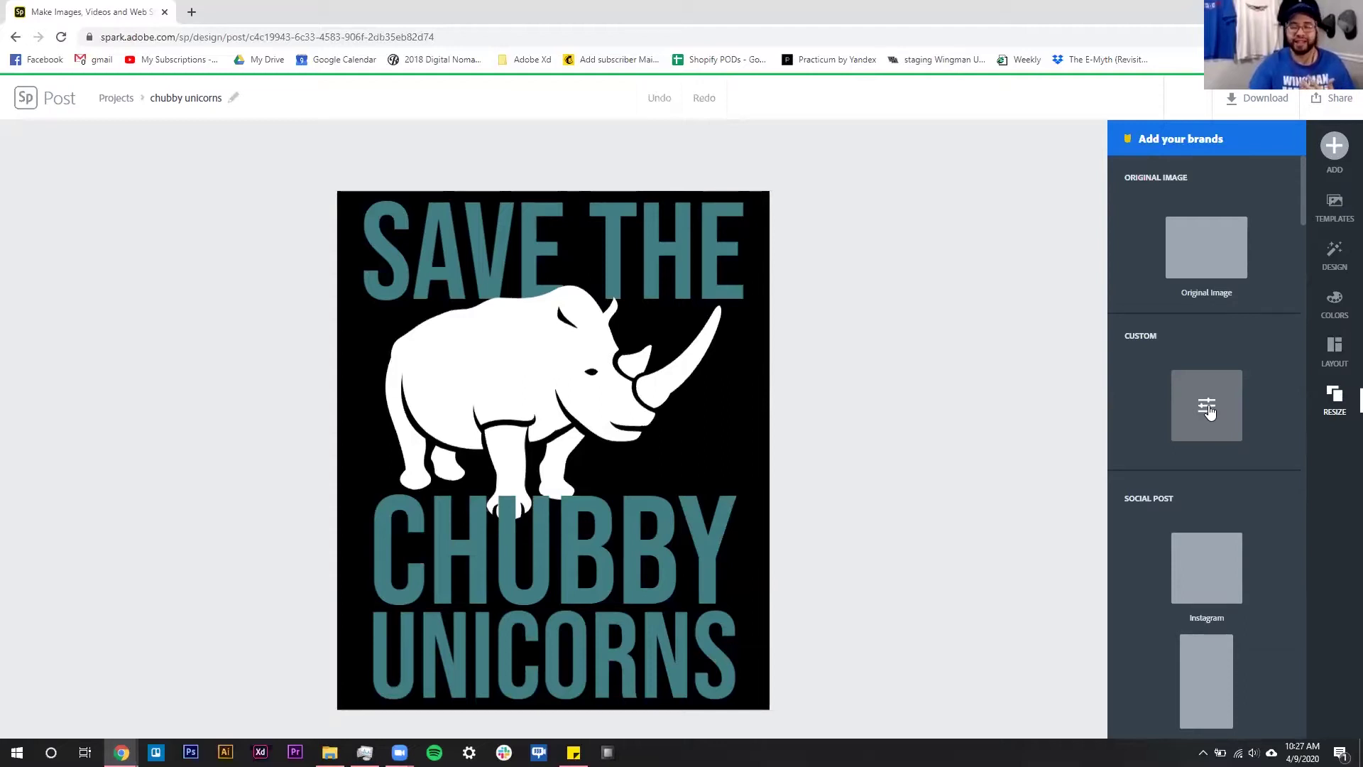
pyautogui.click(1208, 410)
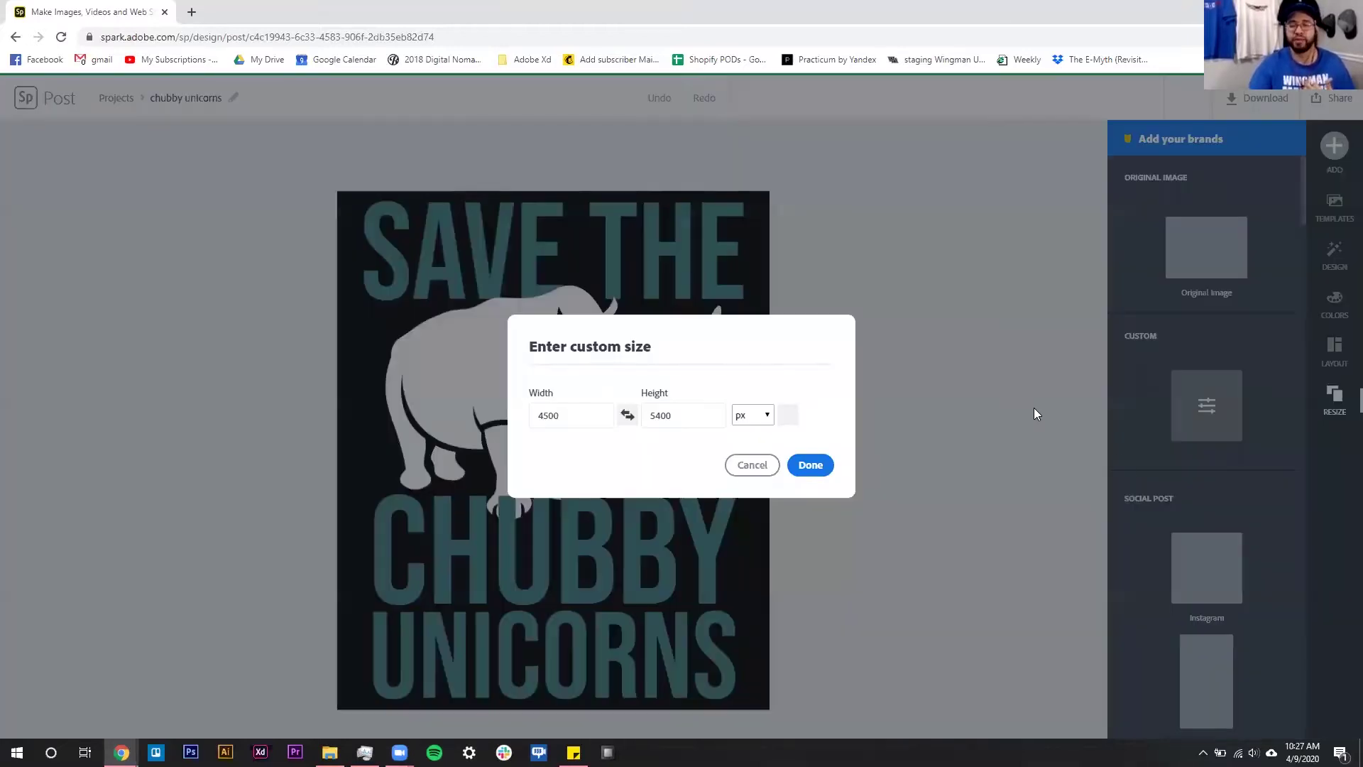
pyautogui.click(763, 415)
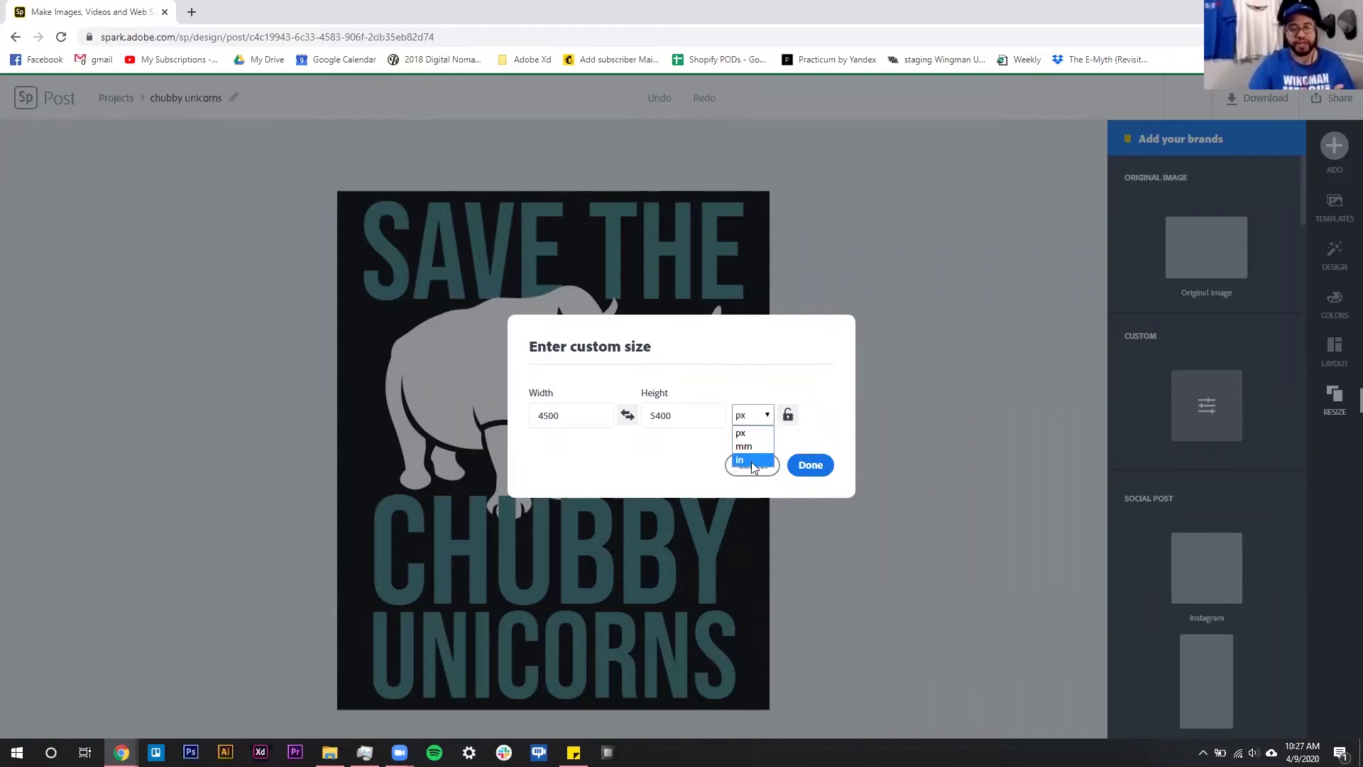
pyautogui.click(623, 482)
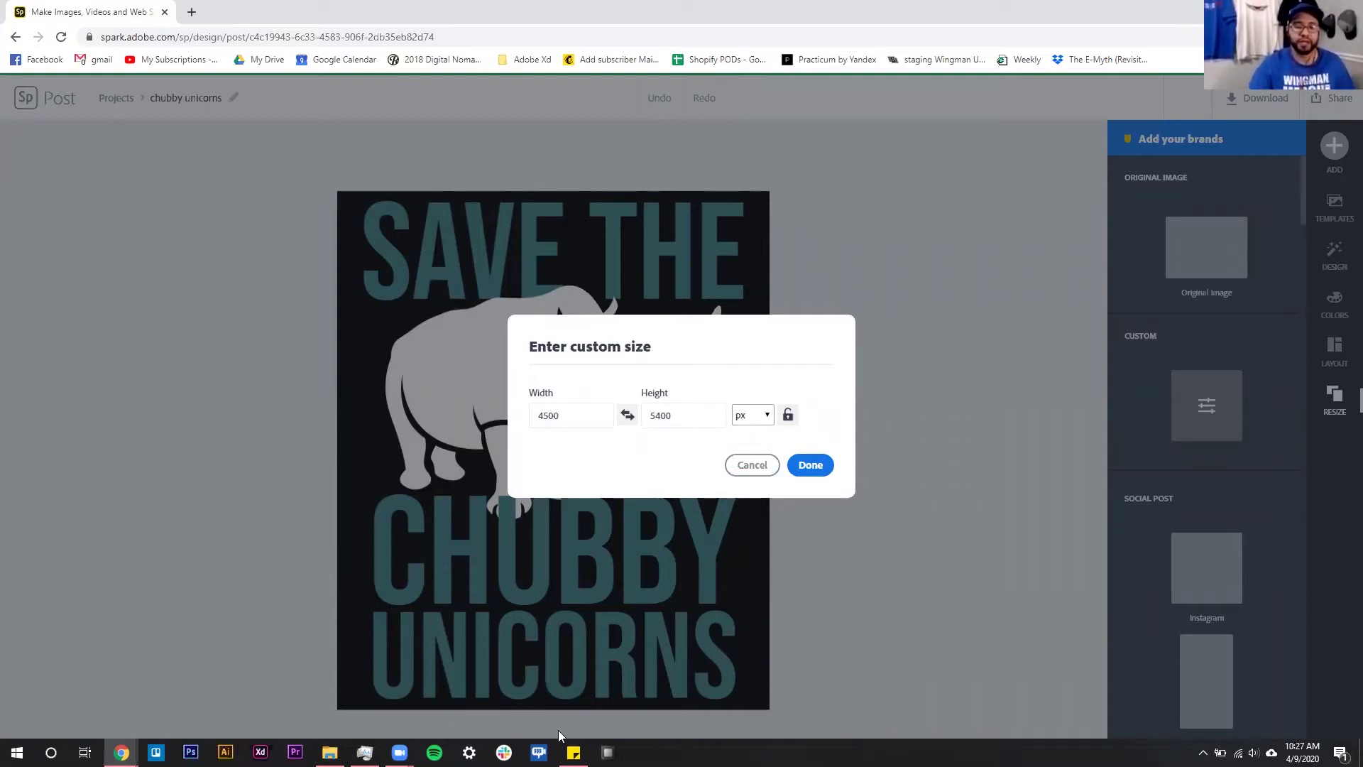
# Check the T Shirts reminder in the size note and cancel the custom size dialog.
pyautogui.click(574, 752)
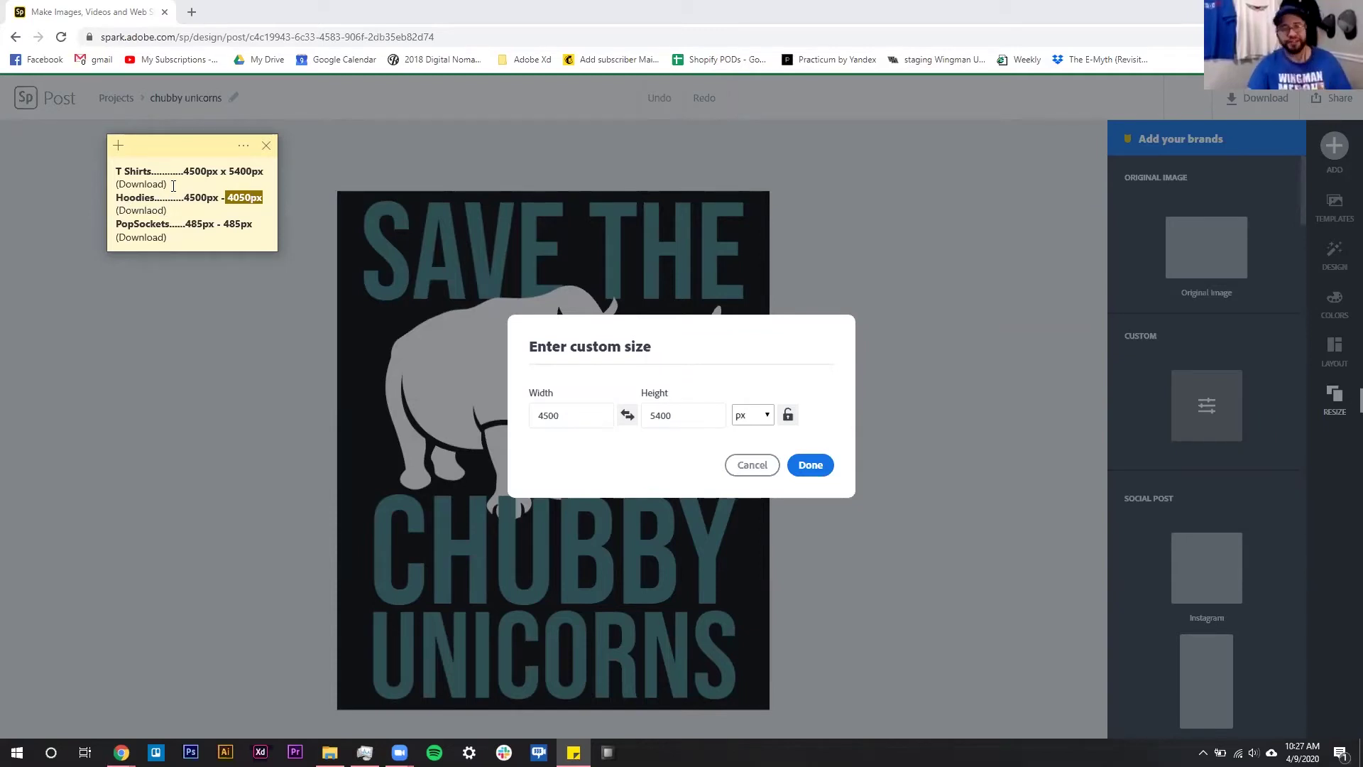
pyautogui.moveTo(169, 184); pyautogui.dragTo(116, 184)
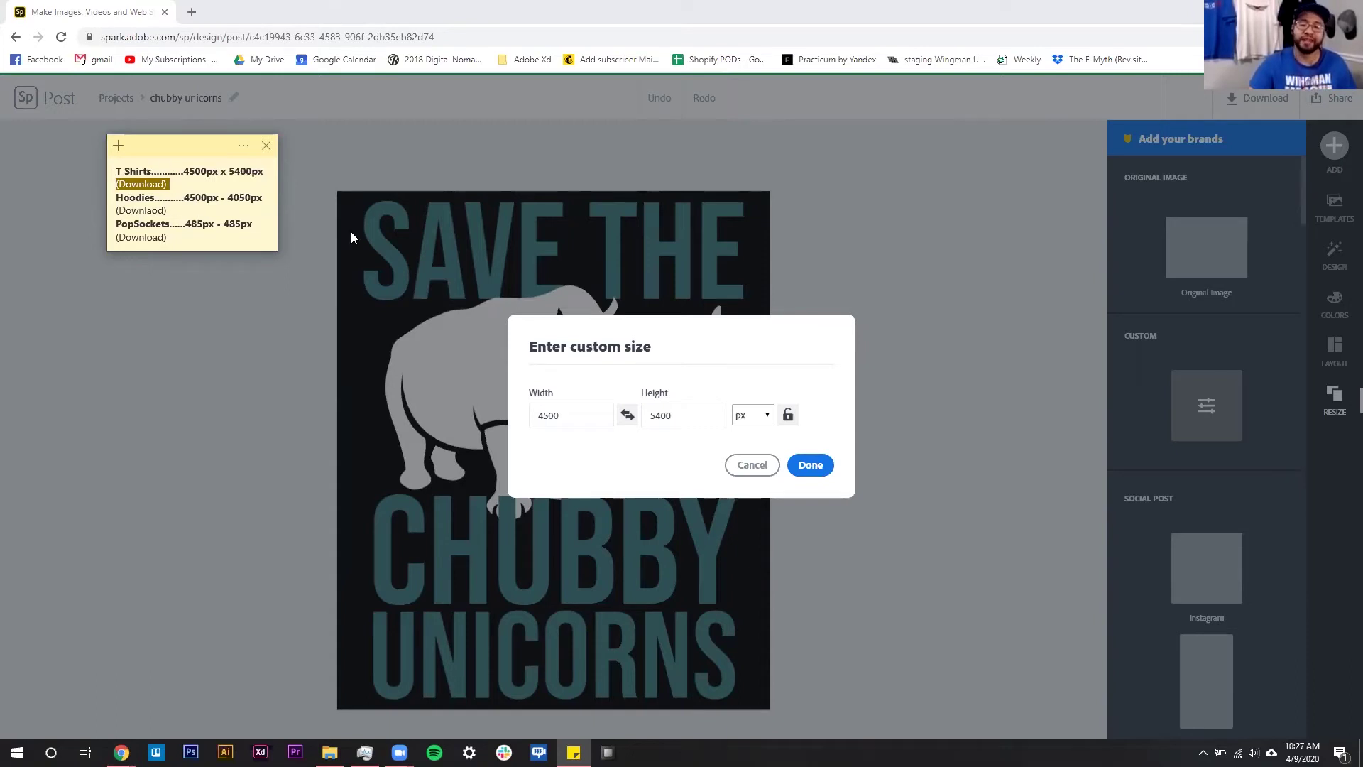
pyautogui.click(753, 465)
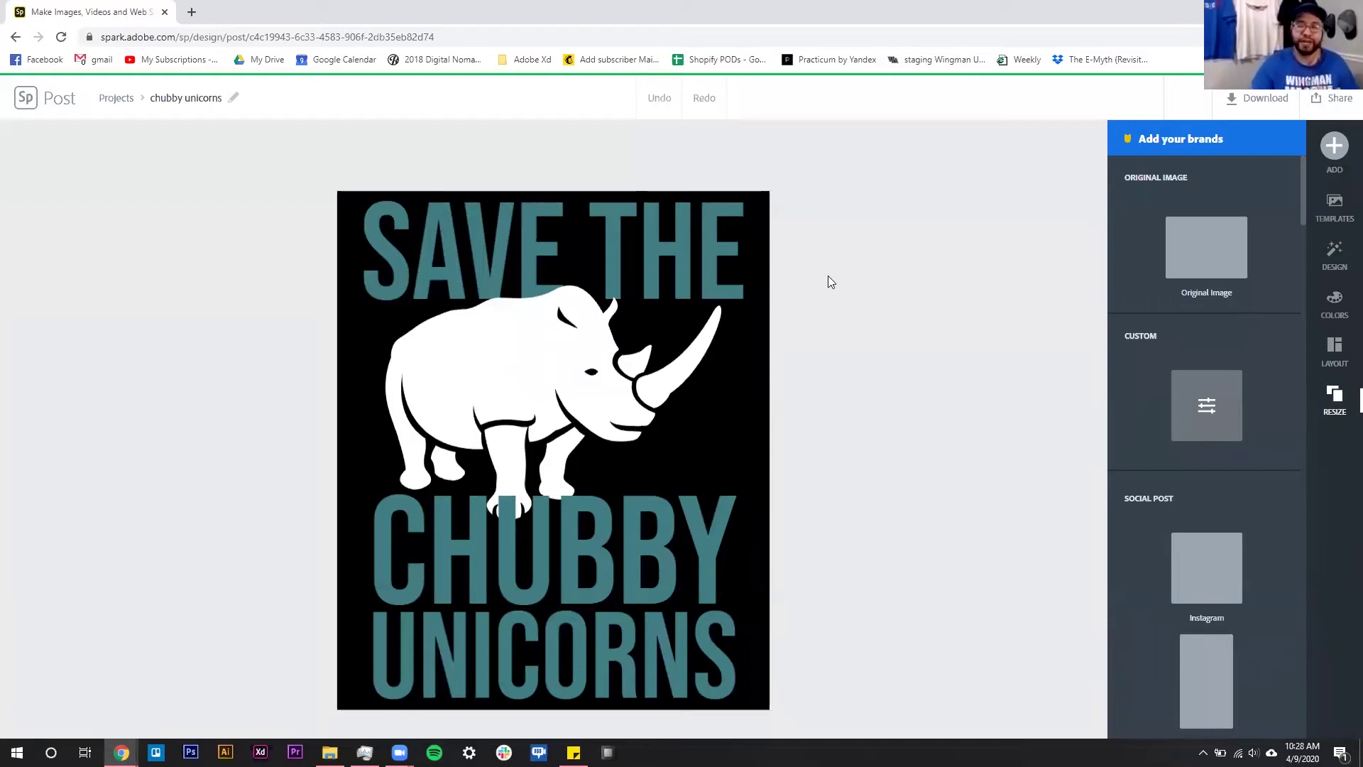
# Download the t-shirt version as a PNG, saved as chubby unicorns (1).png.
pyautogui.click(1256, 98)
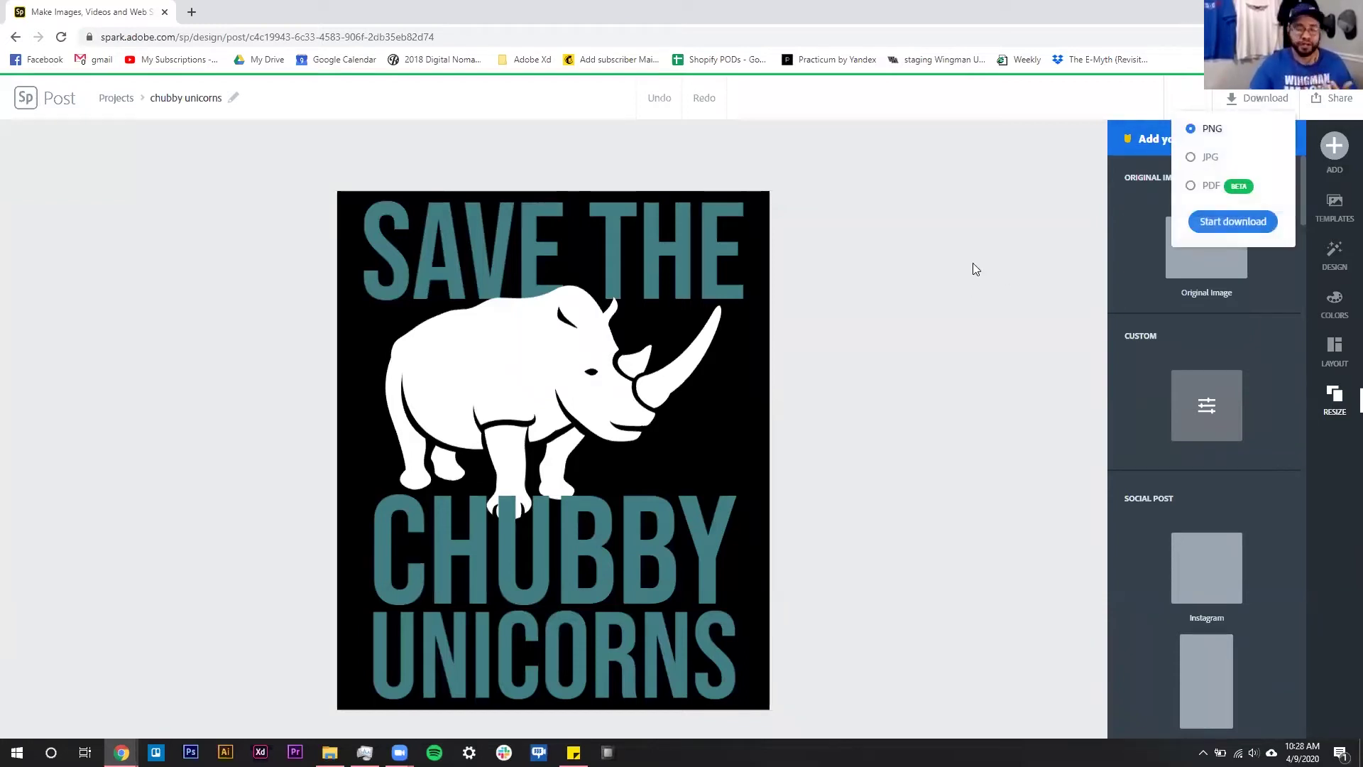
pyautogui.click(1215, 223)
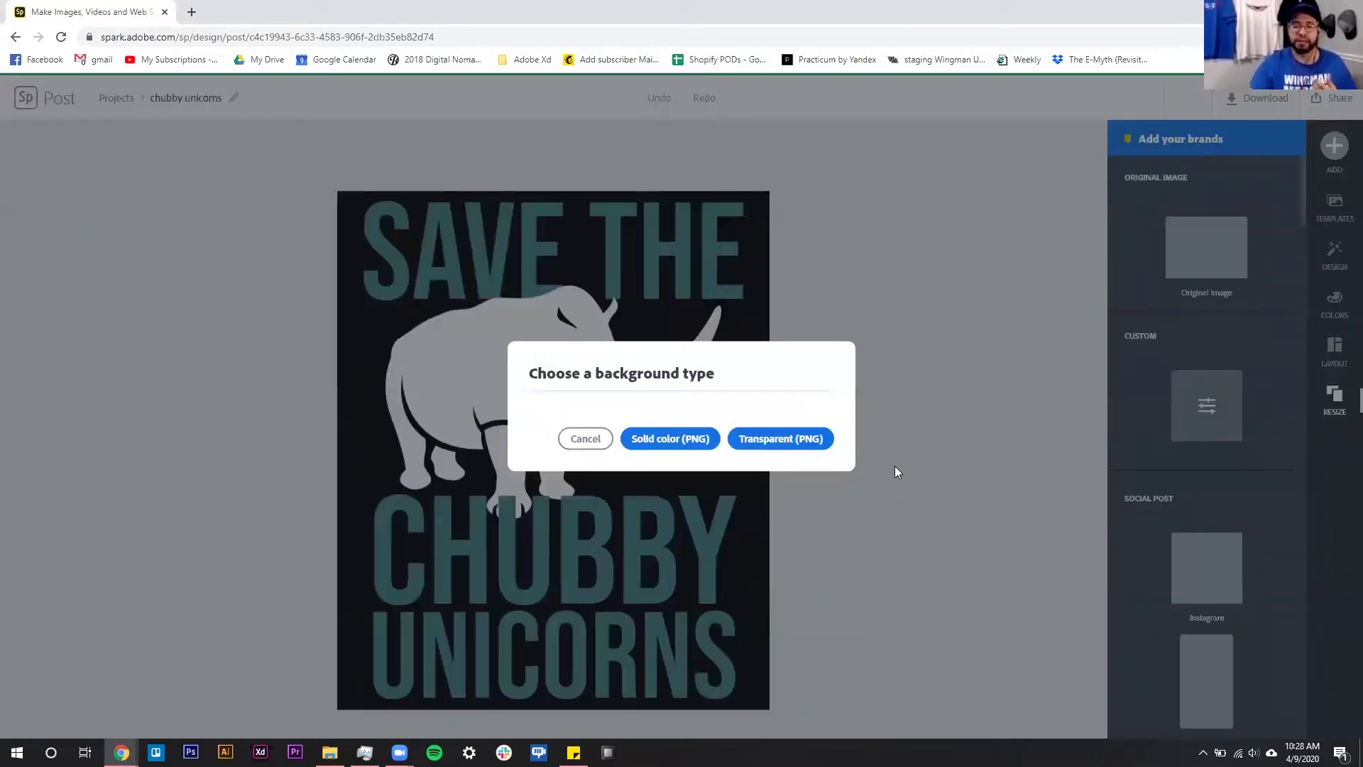
pyautogui.click(780, 438)
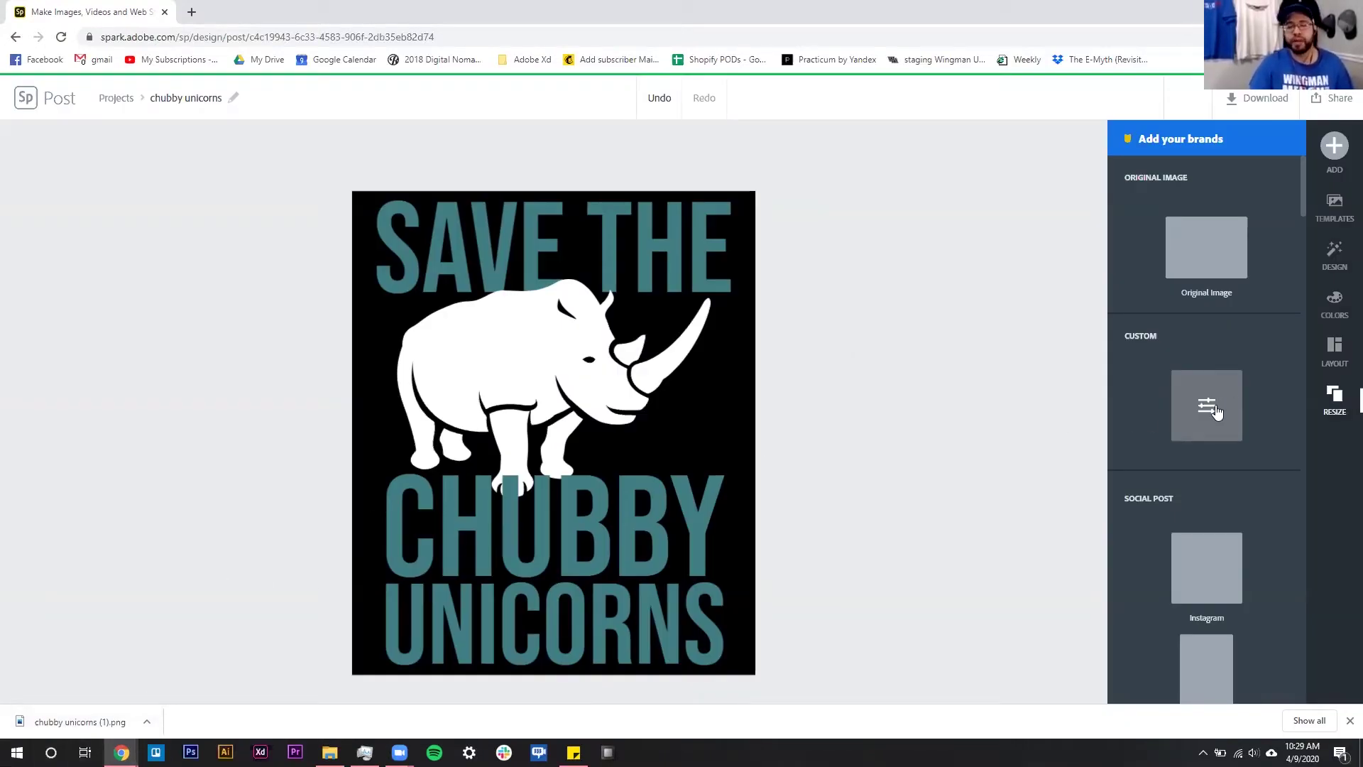
# Resize the canvas to hoodie proportions by changing the custom height to 4.
pyautogui.click(1164, 440)
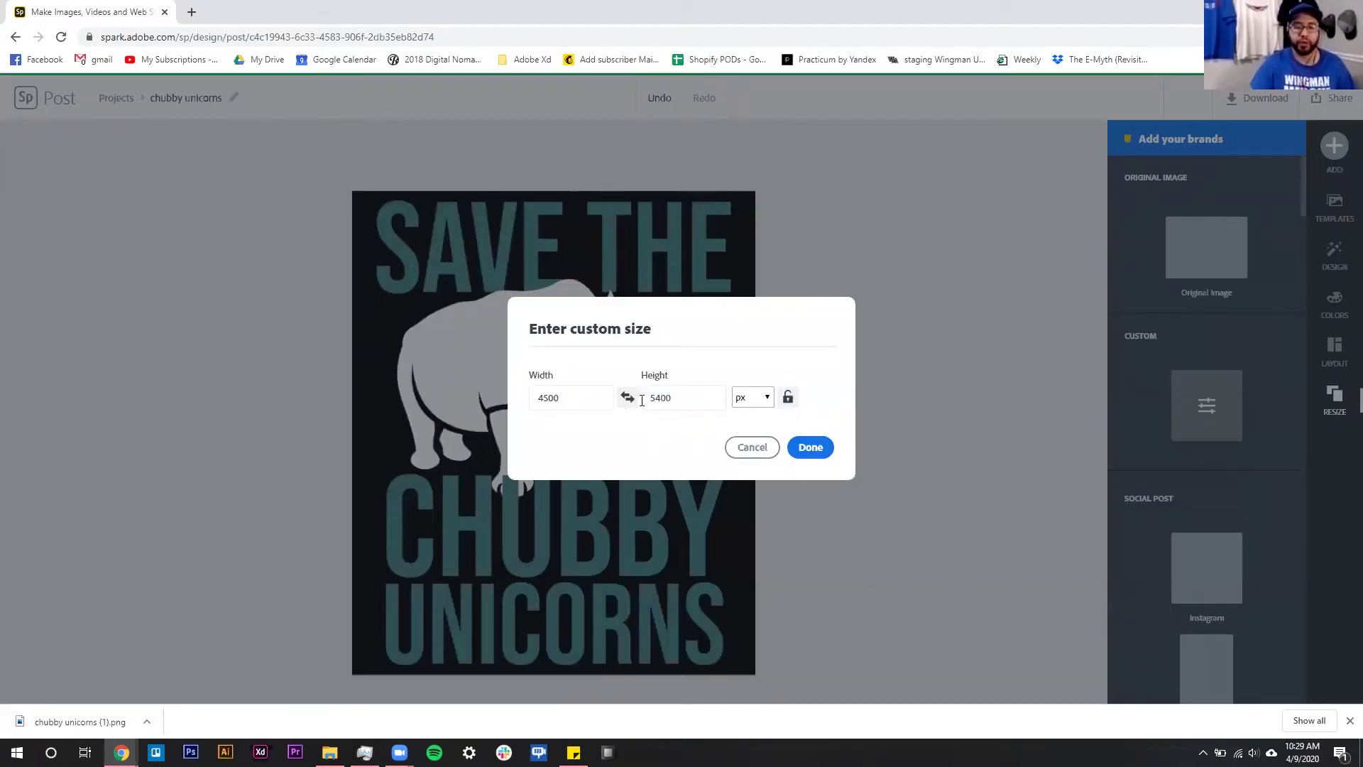
pyautogui.doubleClick(719, 398)
pyautogui.write('4')
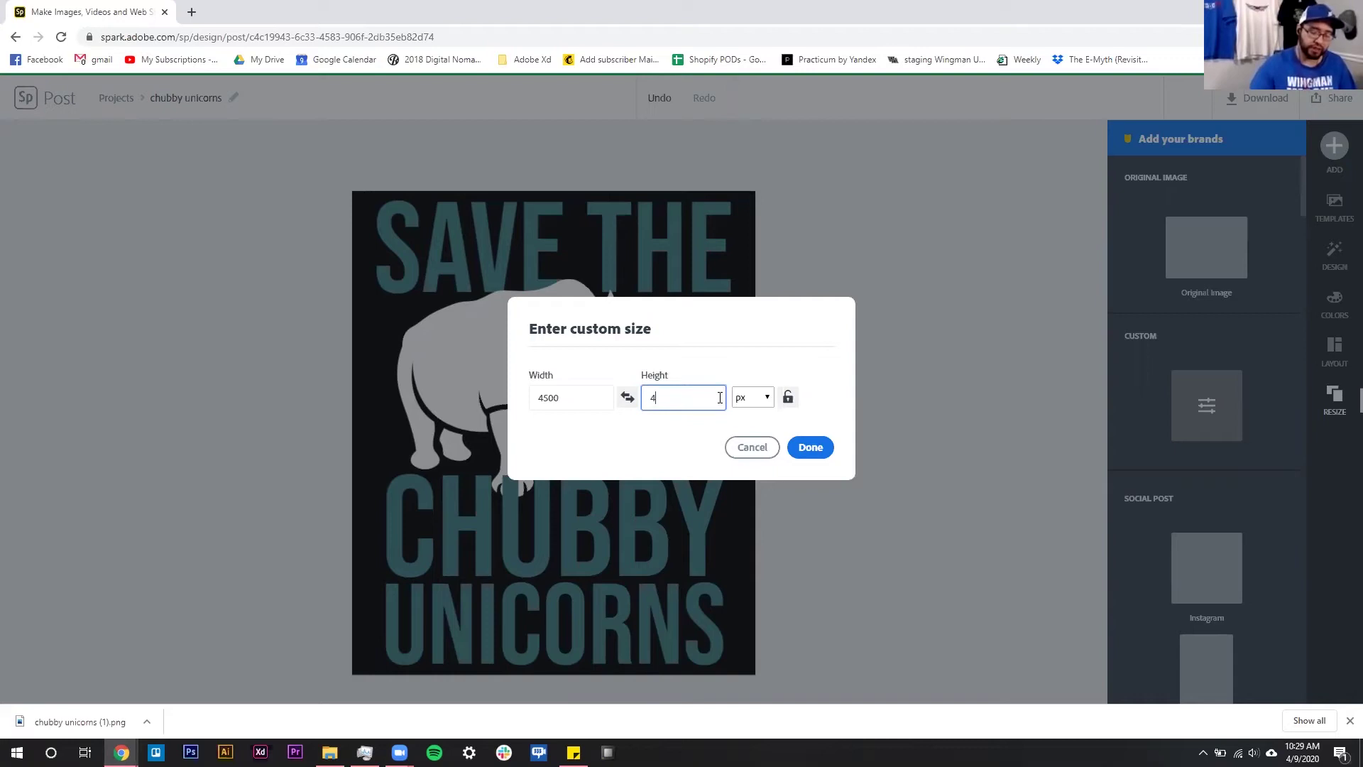
pyautogui.click(811, 454)
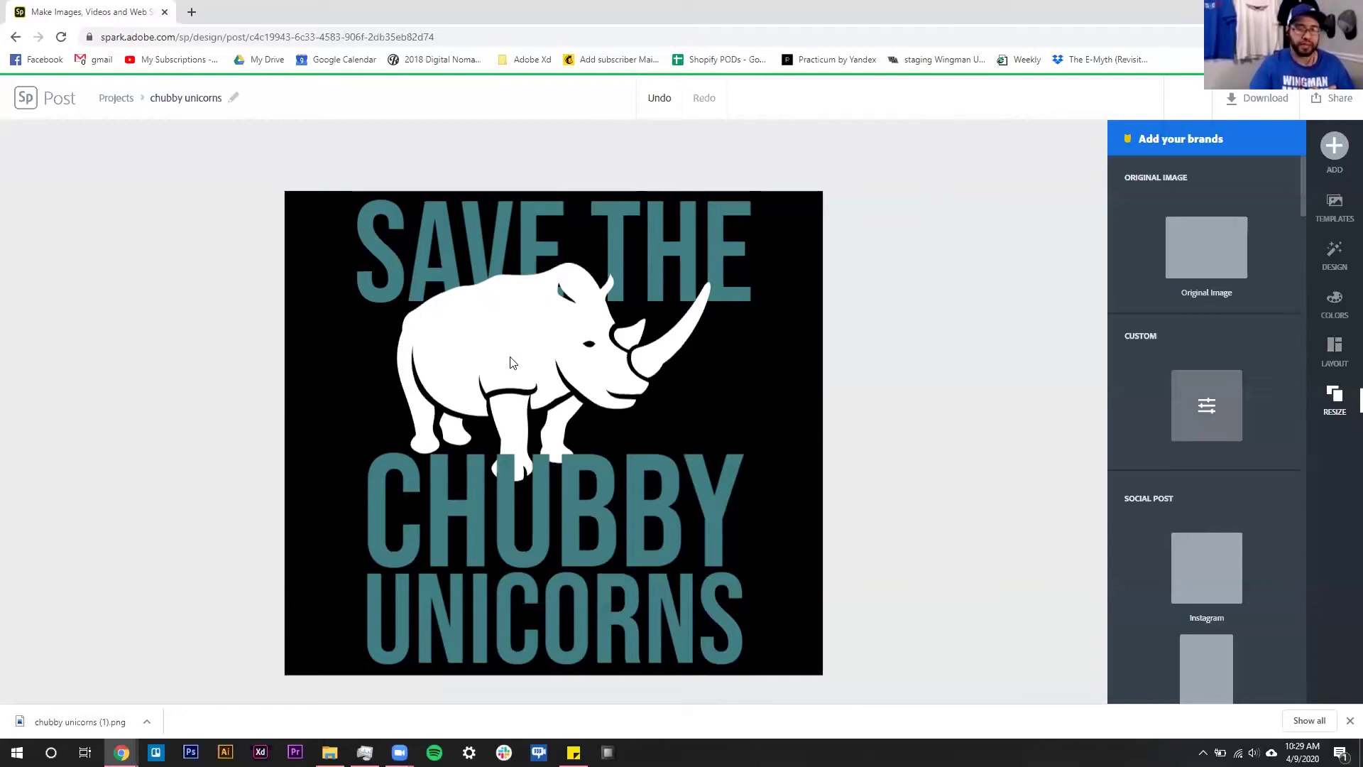
# Shrink the rhino and move it between SAVE THE and CHUBBY UNICORNS.
pyautogui.click(611, 404)
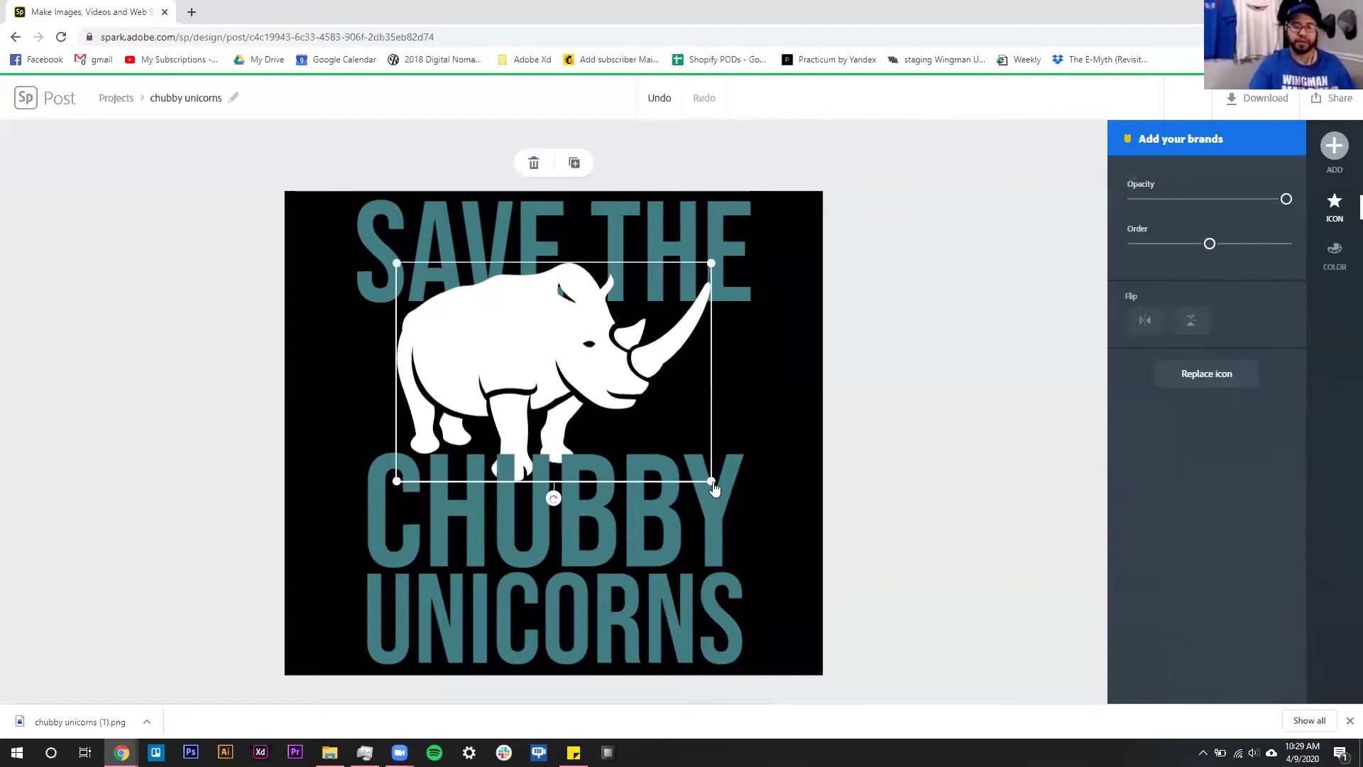
pyautogui.moveTo(699, 474); pyautogui.dragTo(664, 449)
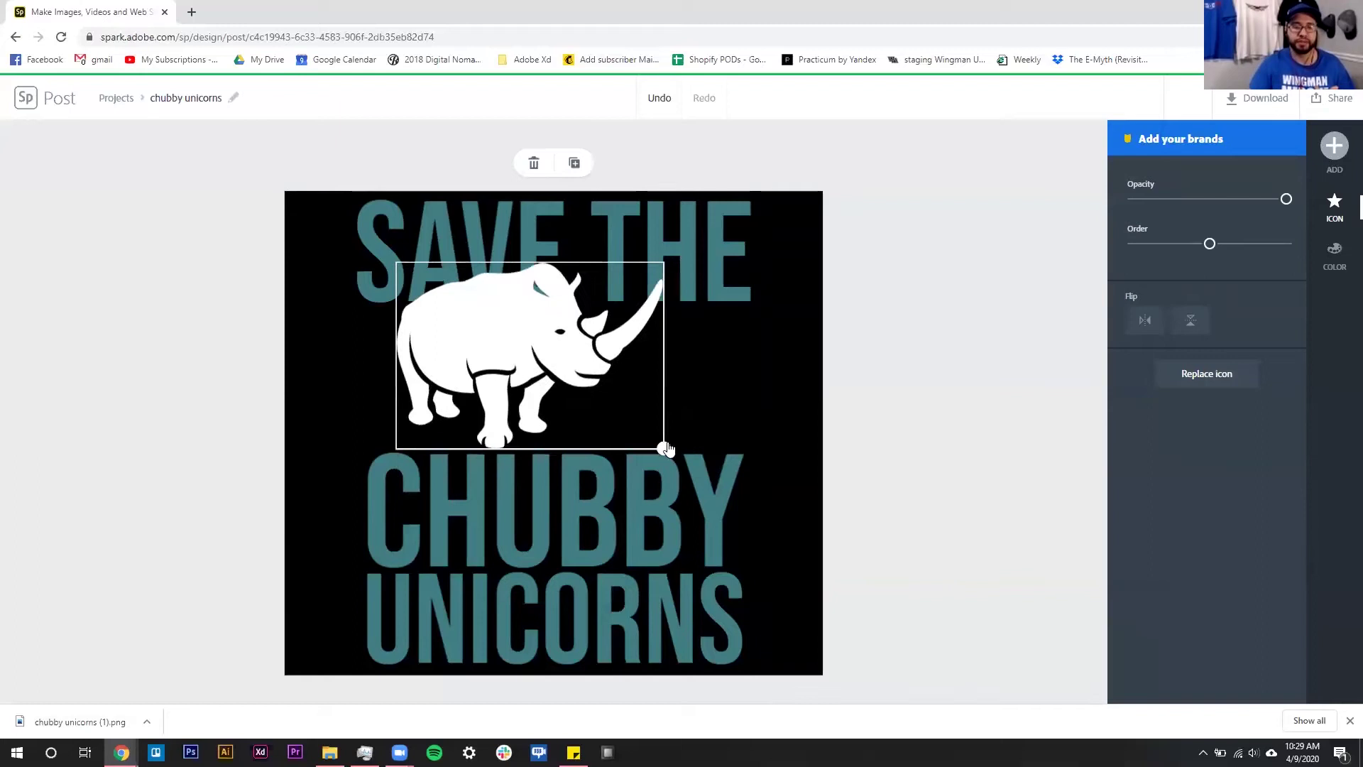
pyautogui.moveTo(513, 370); pyautogui.dragTo(517, 380)
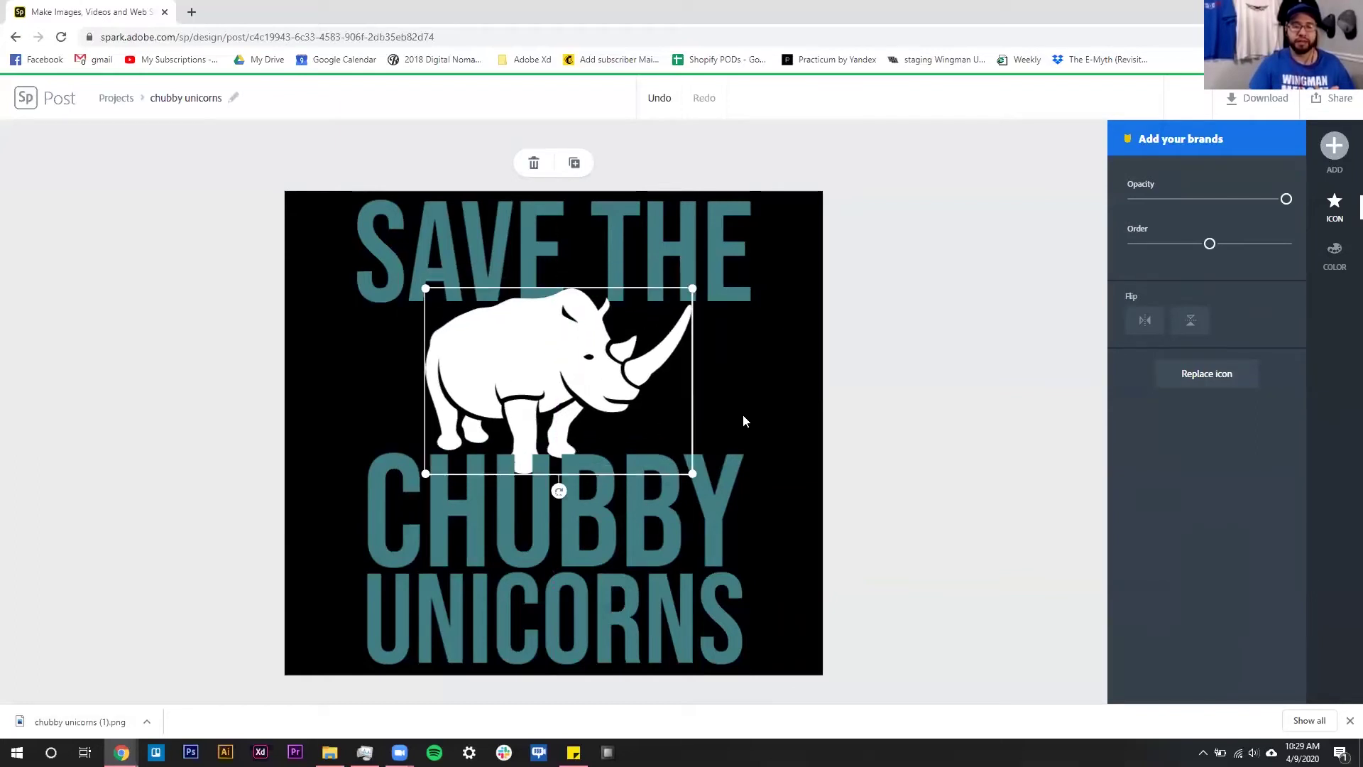
pyautogui.click(760, 632)
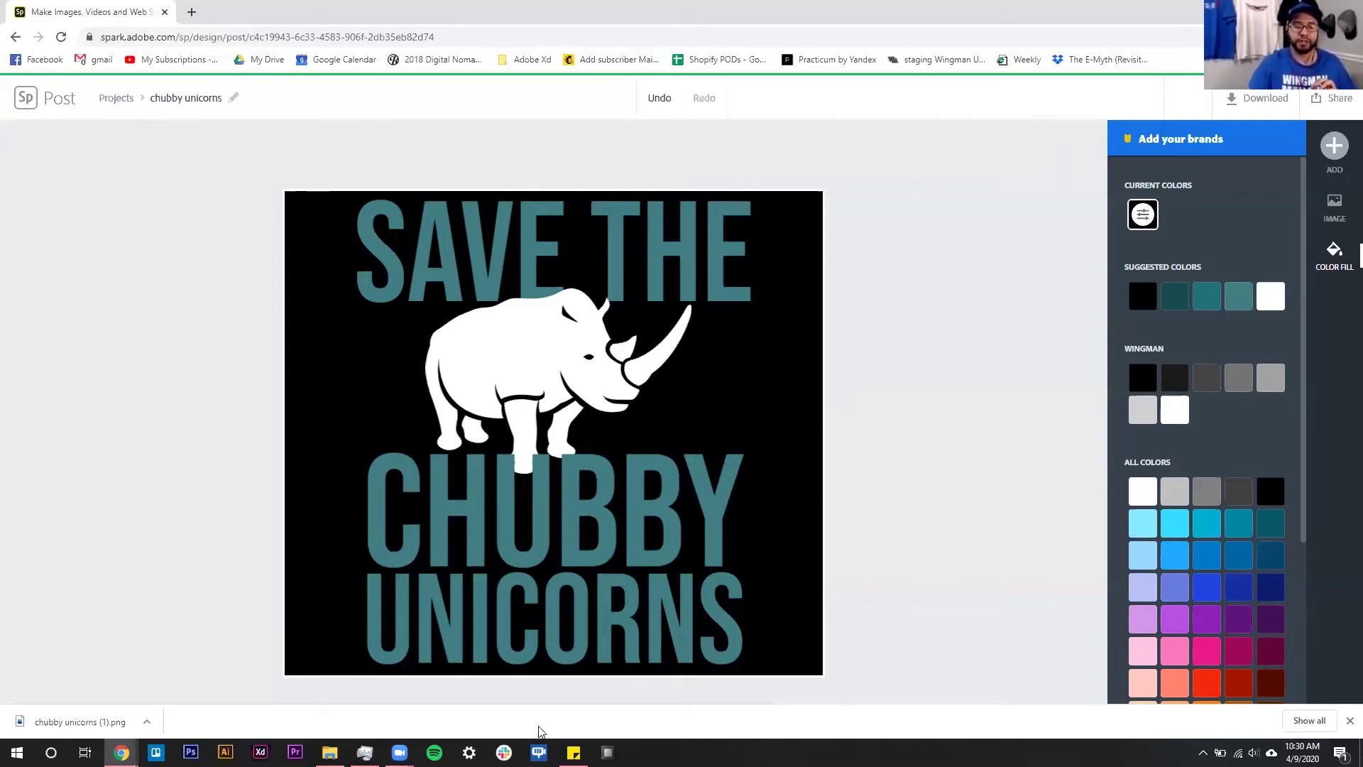
# Check the PopSockets download reminder in the size note.
pyautogui.click(574, 751)
pyautogui.moveTo(187, 233); pyautogui.dragTo(116, 237)
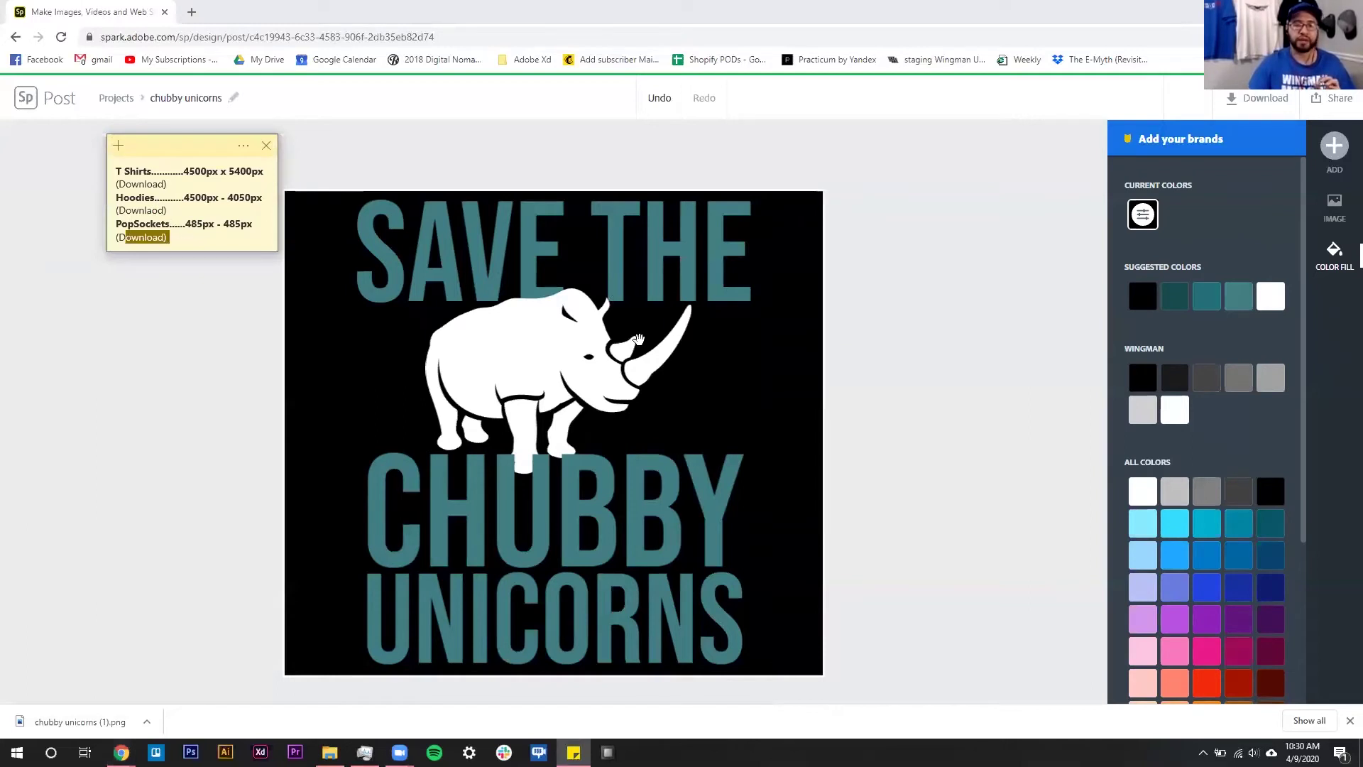
pyautogui.click(863, 365)
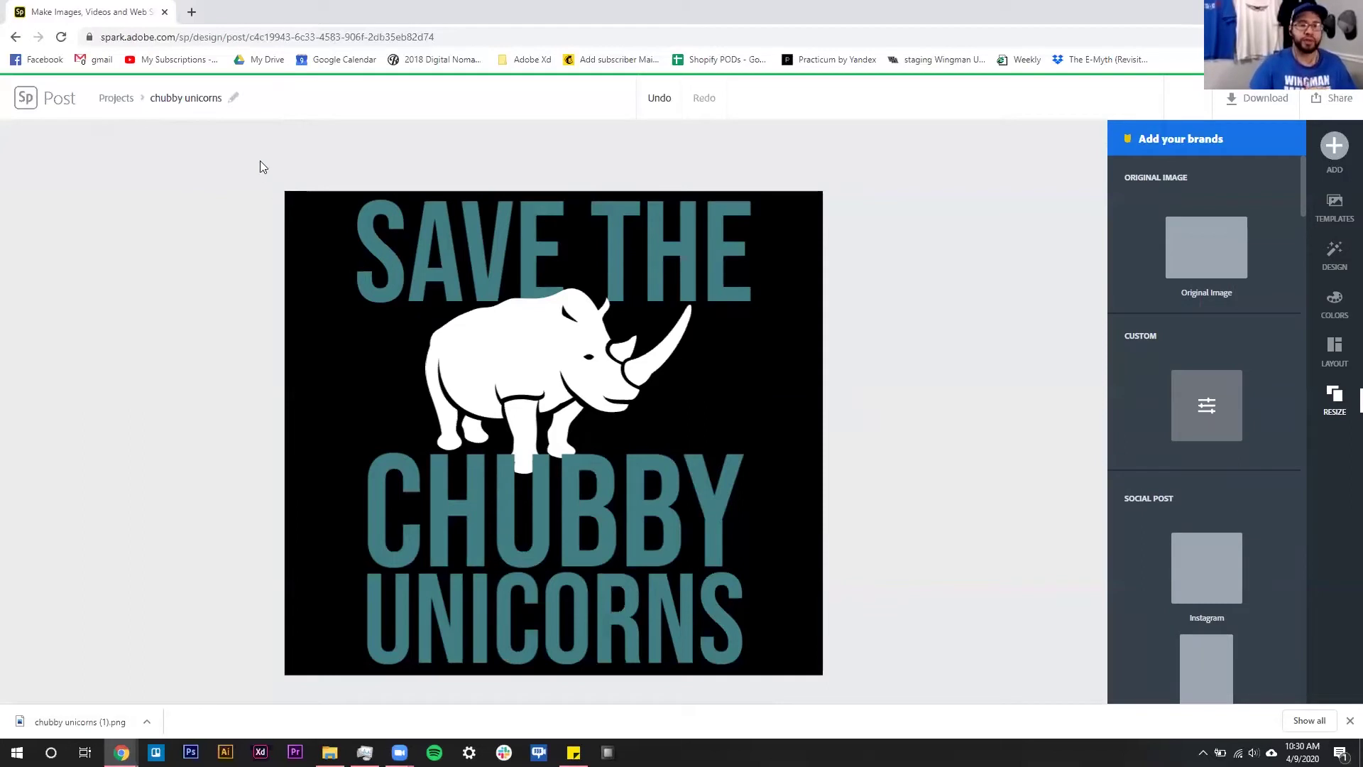
# Rename the project 'chubby unicorns - Hoodie' and download it as a transparent-background PNG.
pyautogui.click(217, 99)
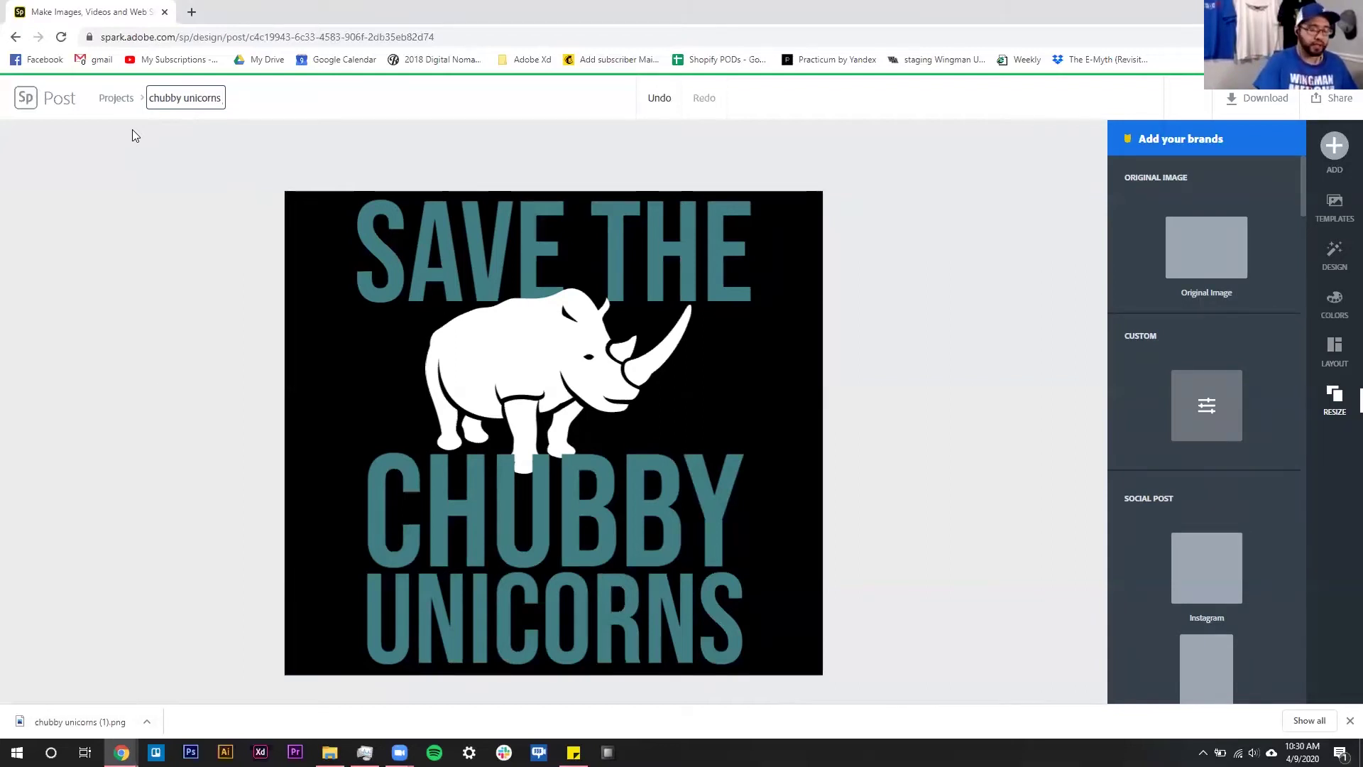
pyautogui.write('- Hoodie')
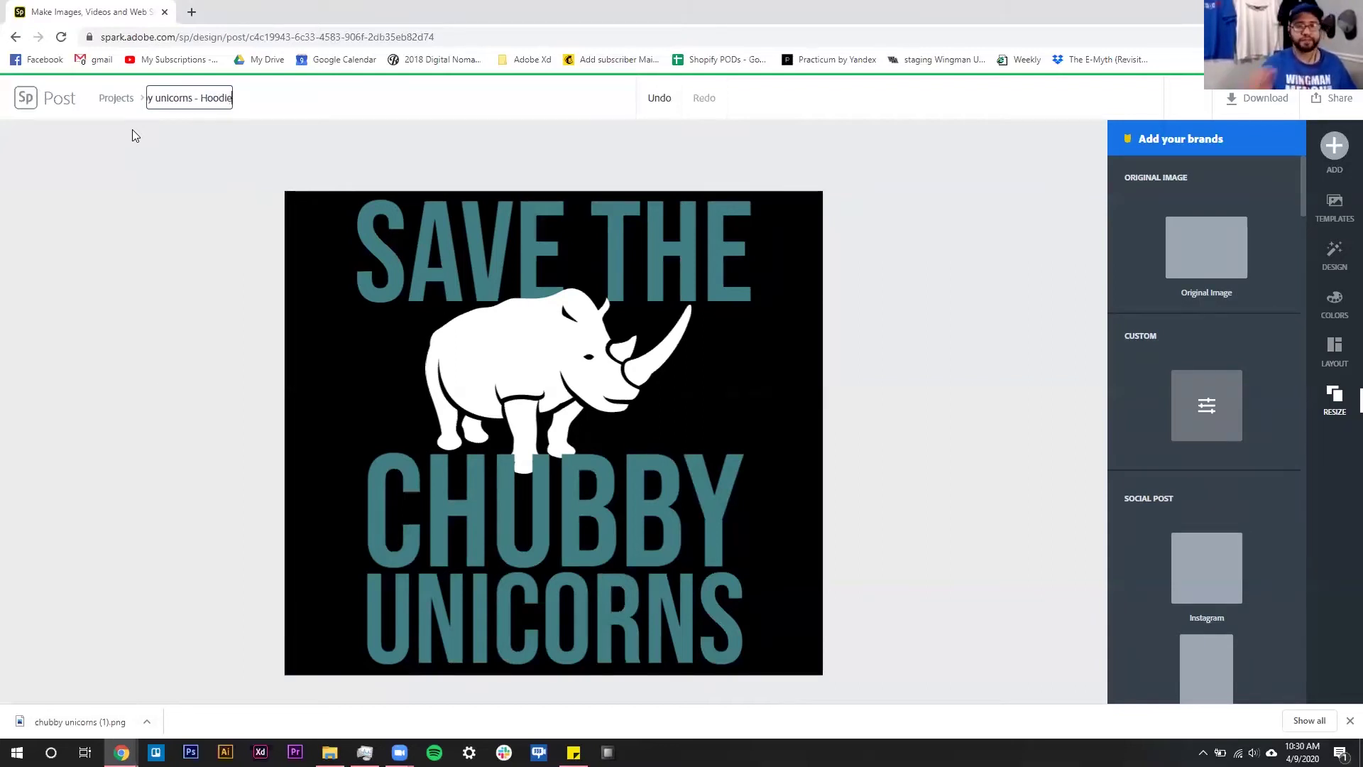
pyautogui.click(1253, 106)
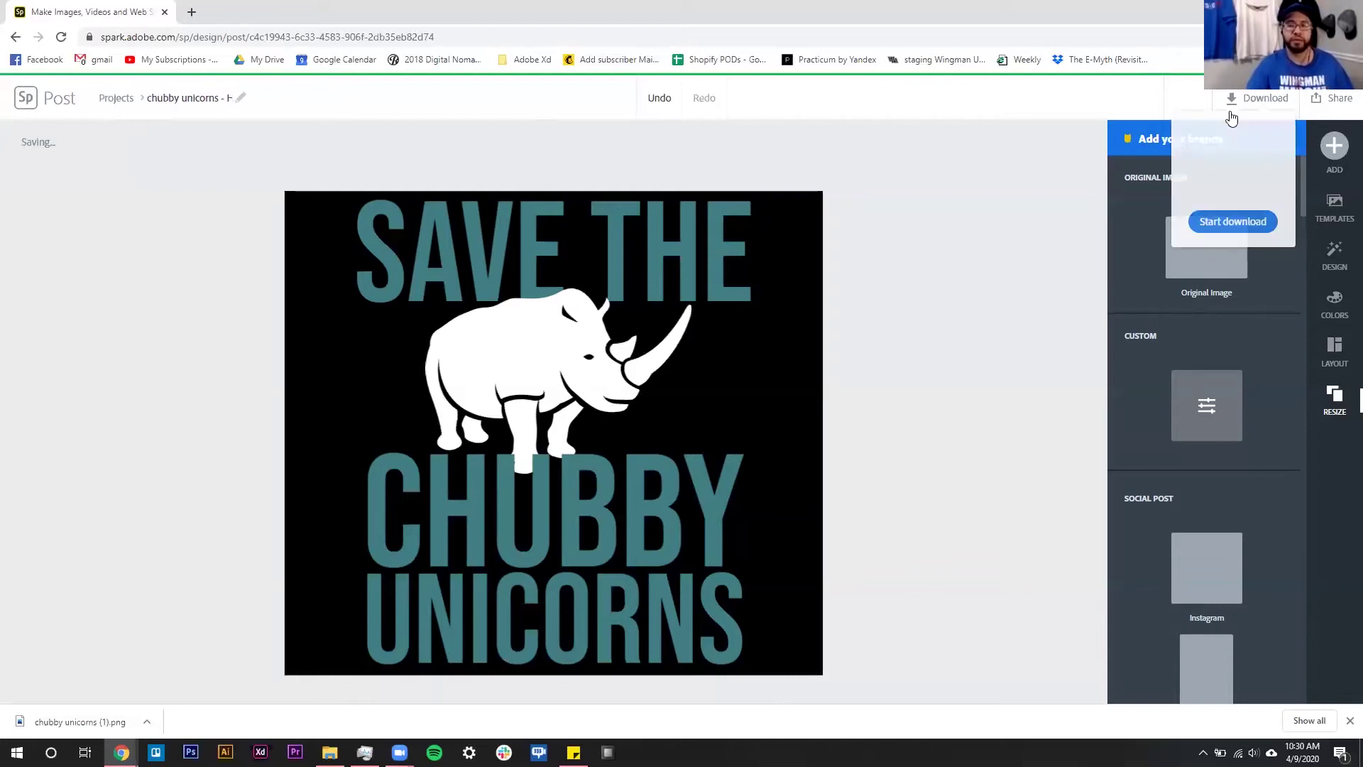
pyautogui.click(1211, 222)
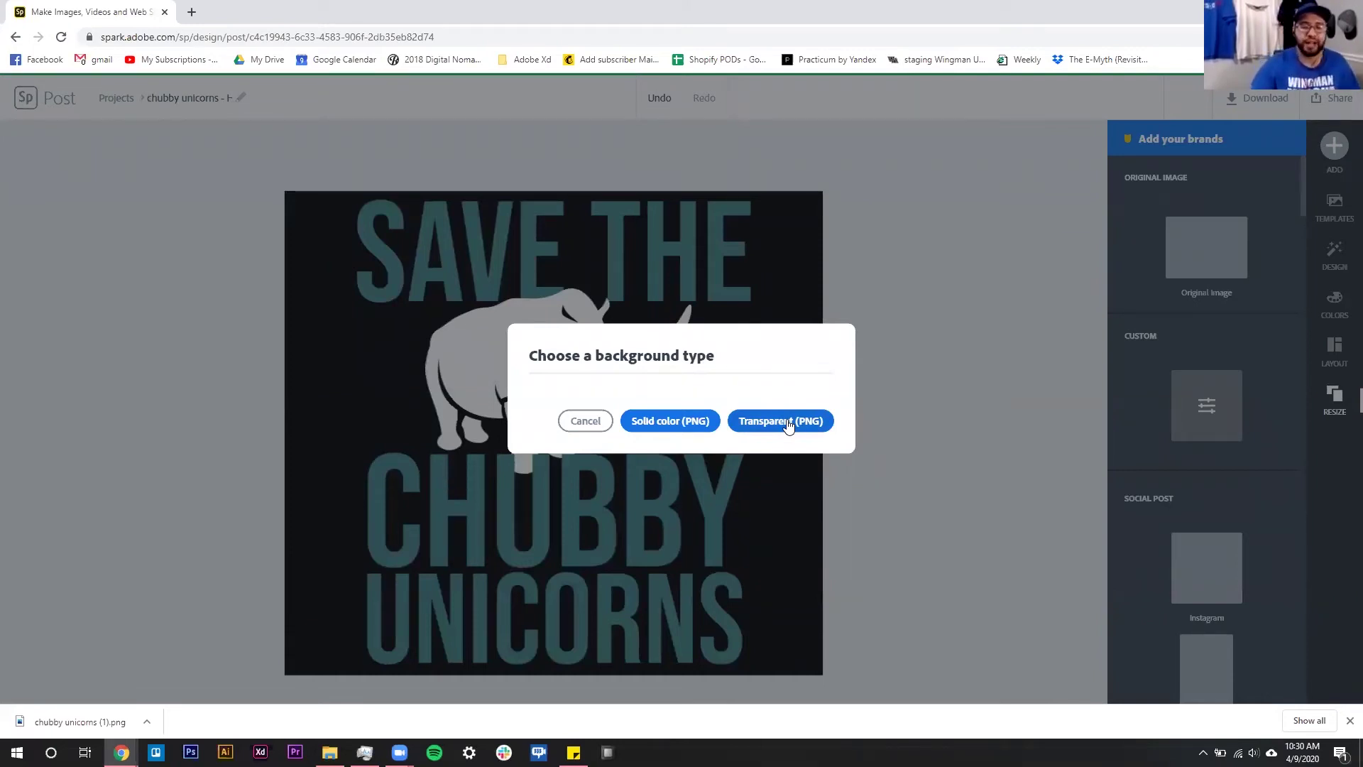
pyautogui.click(788, 424)
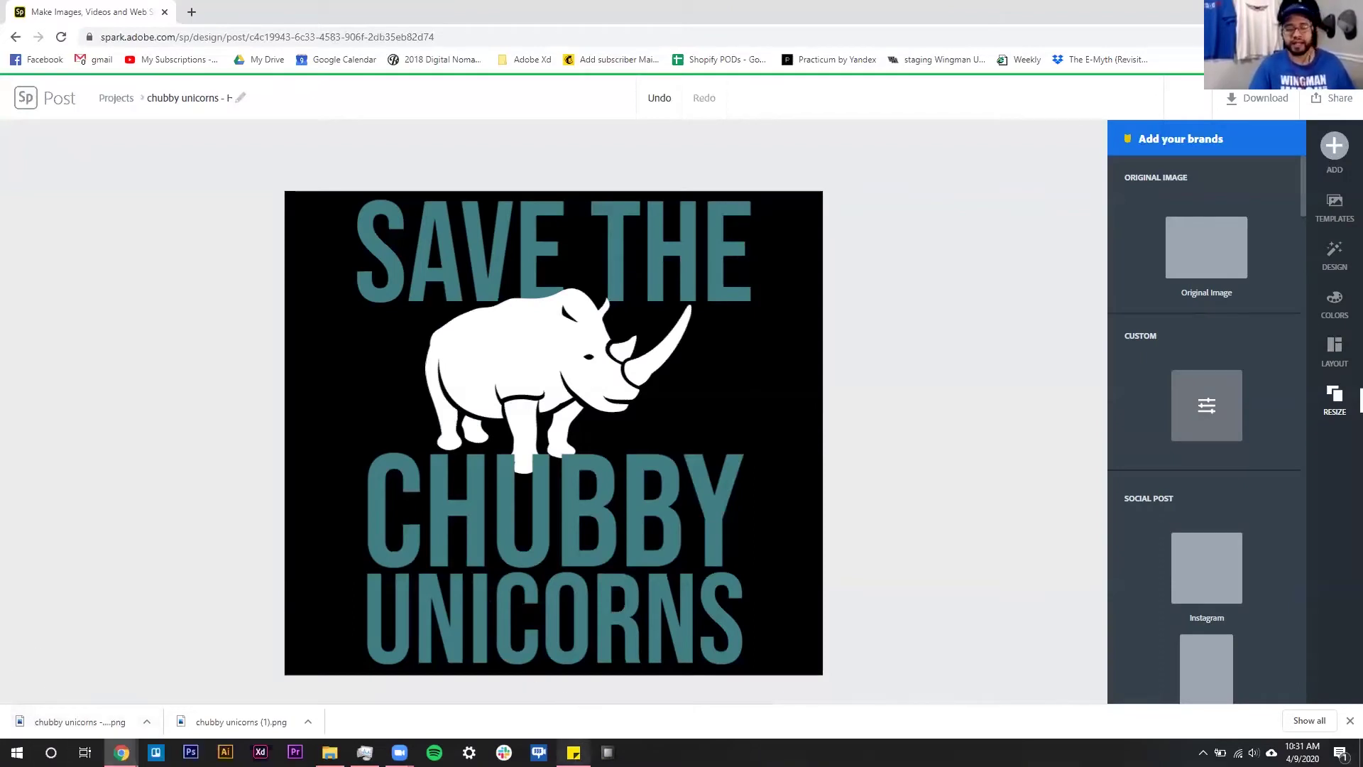
# Look up the PopSockets 485 size and enter 485 by 485 px as the custom size.
pyautogui.click(574, 752)
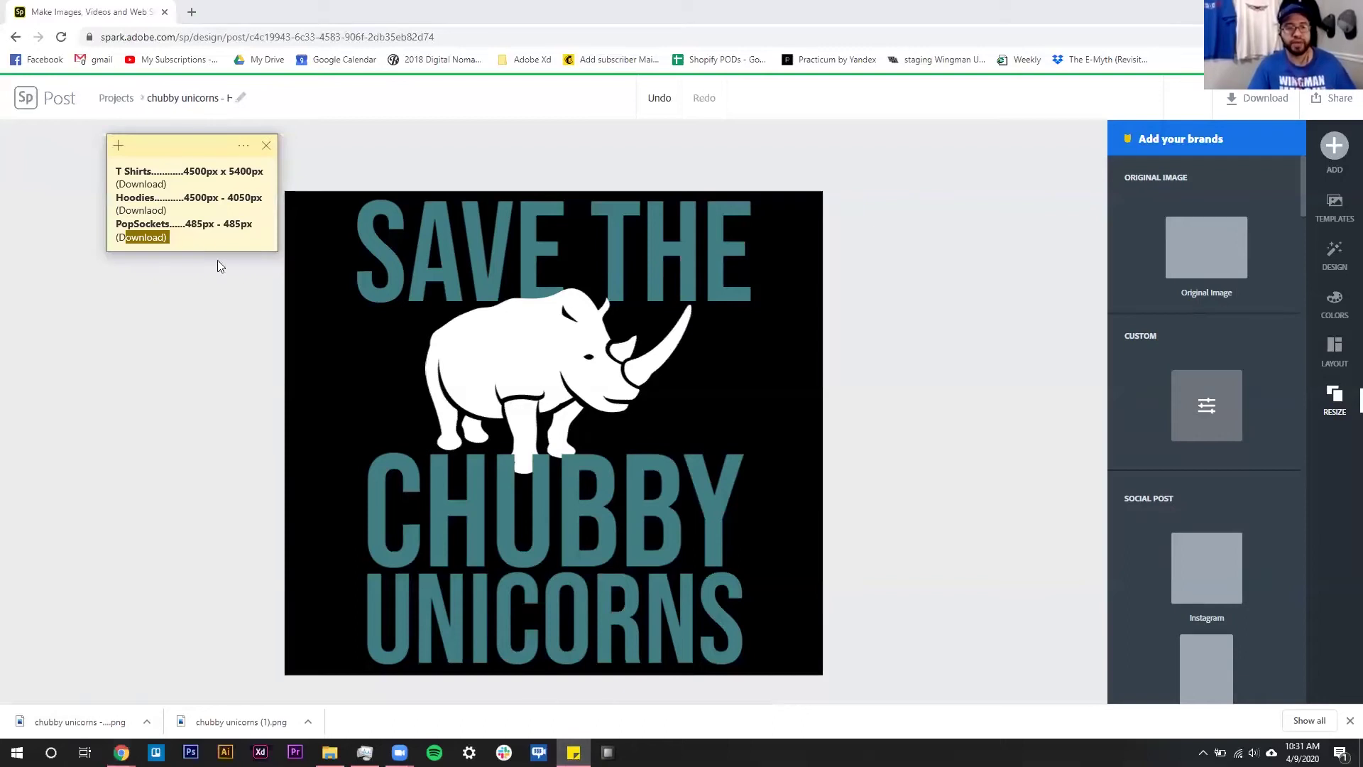
pyautogui.moveTo(186, 224); pyautogui.dragTo(204, 226)
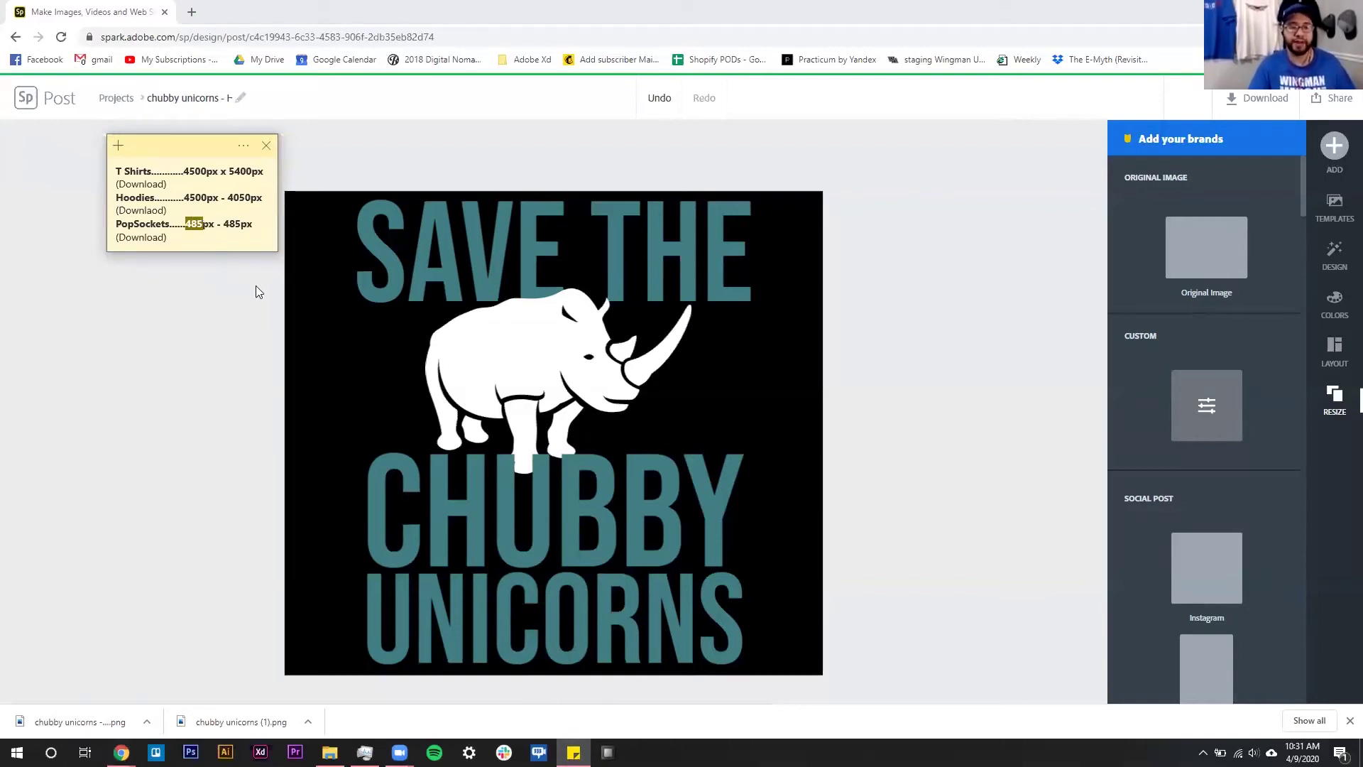
pyautogui.click(1226, 421)
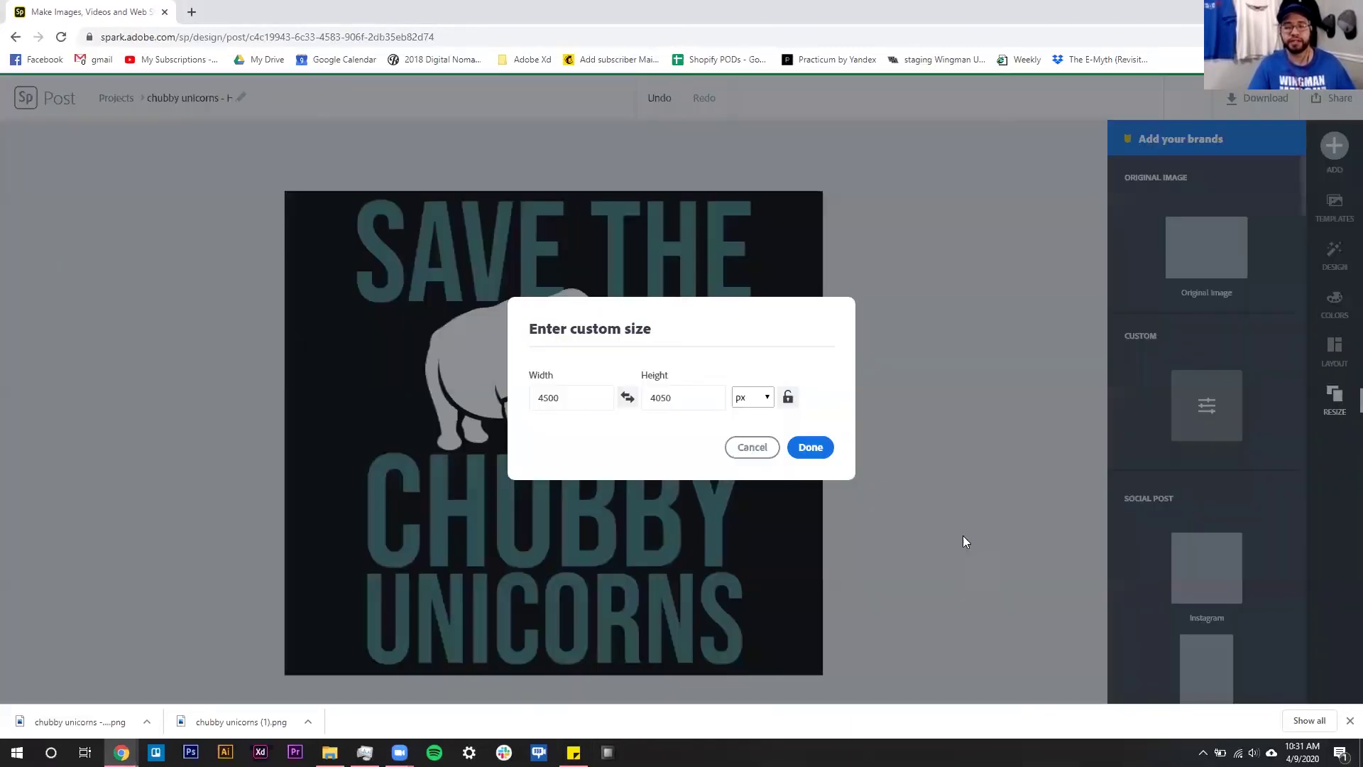
pyautogui.doubleClick(576, 396)
pyautogui.write('485')
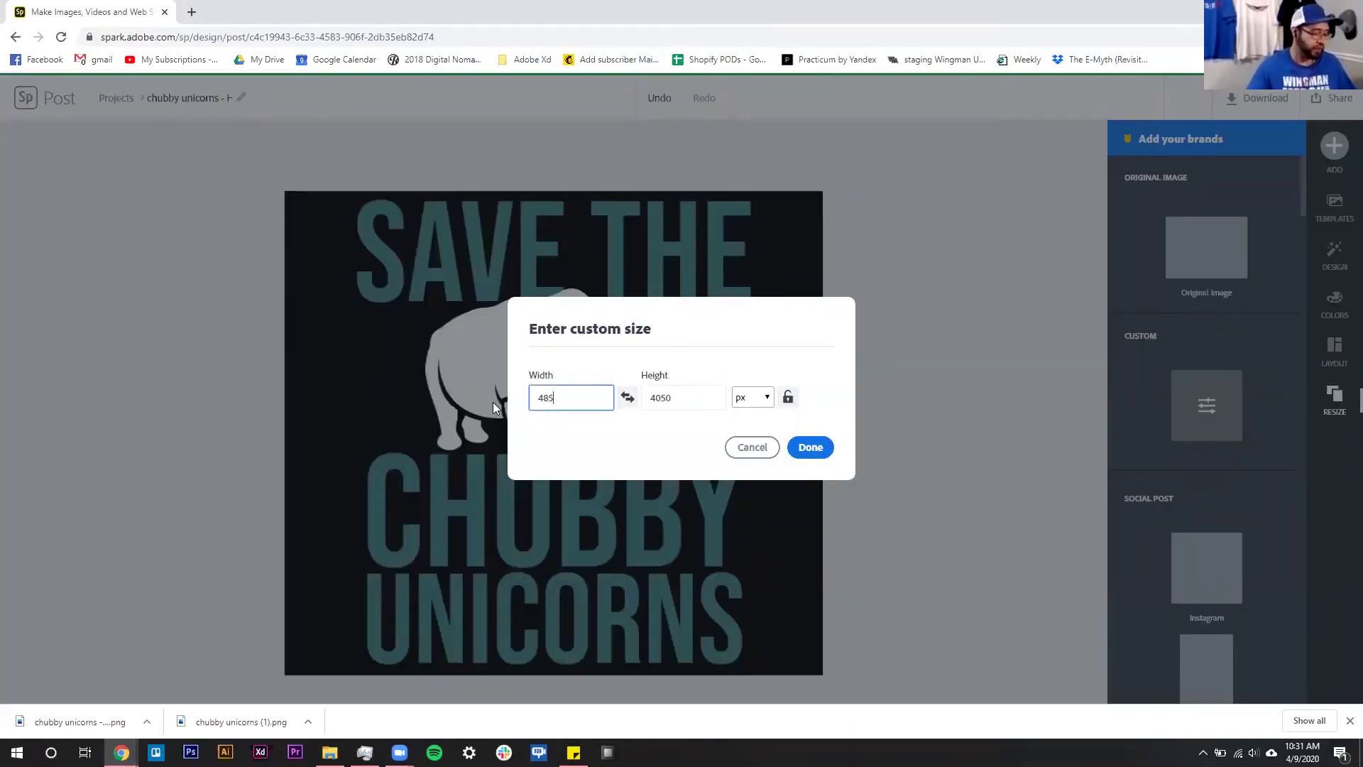
pyautogui.press('Tab')
pyautogui.write('485')
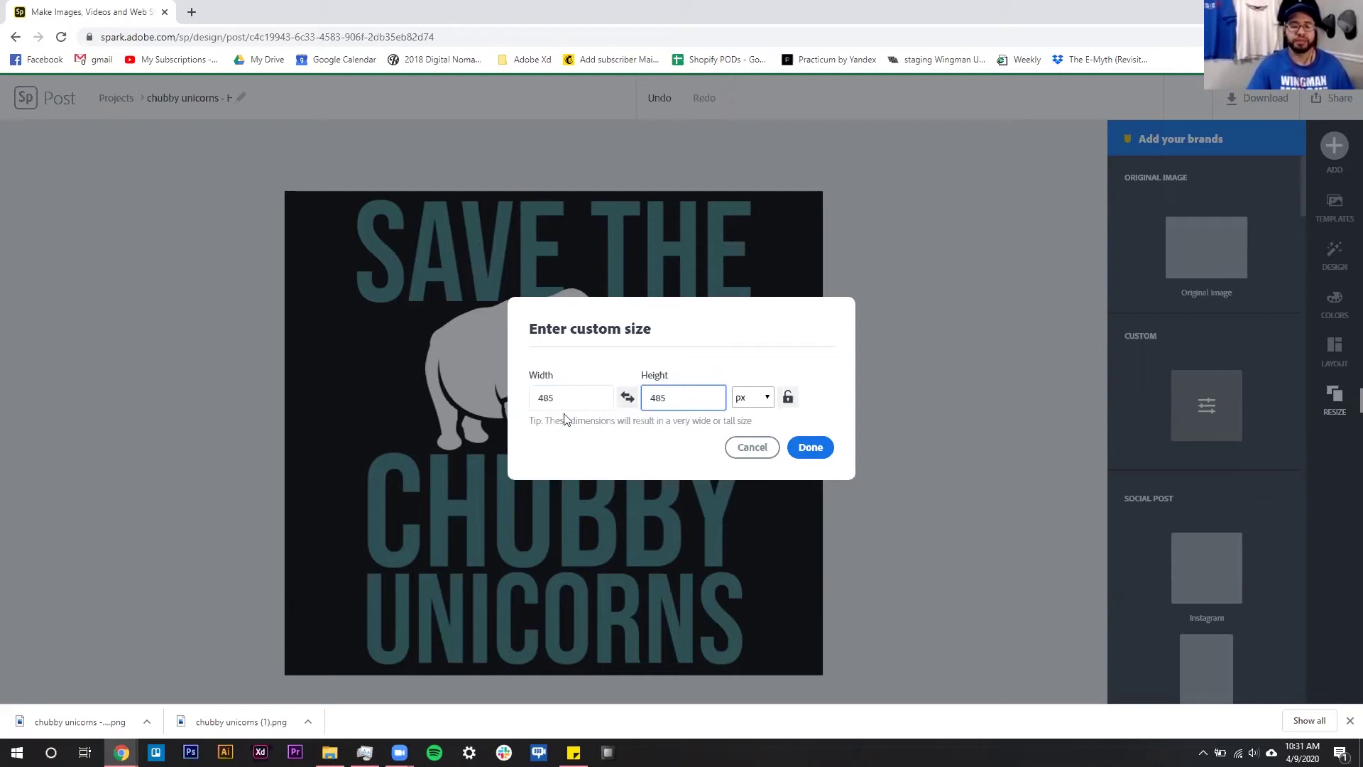
# Fix the width back to 485 px after trying the width-height swap.
pyautogui.click(625, 453)
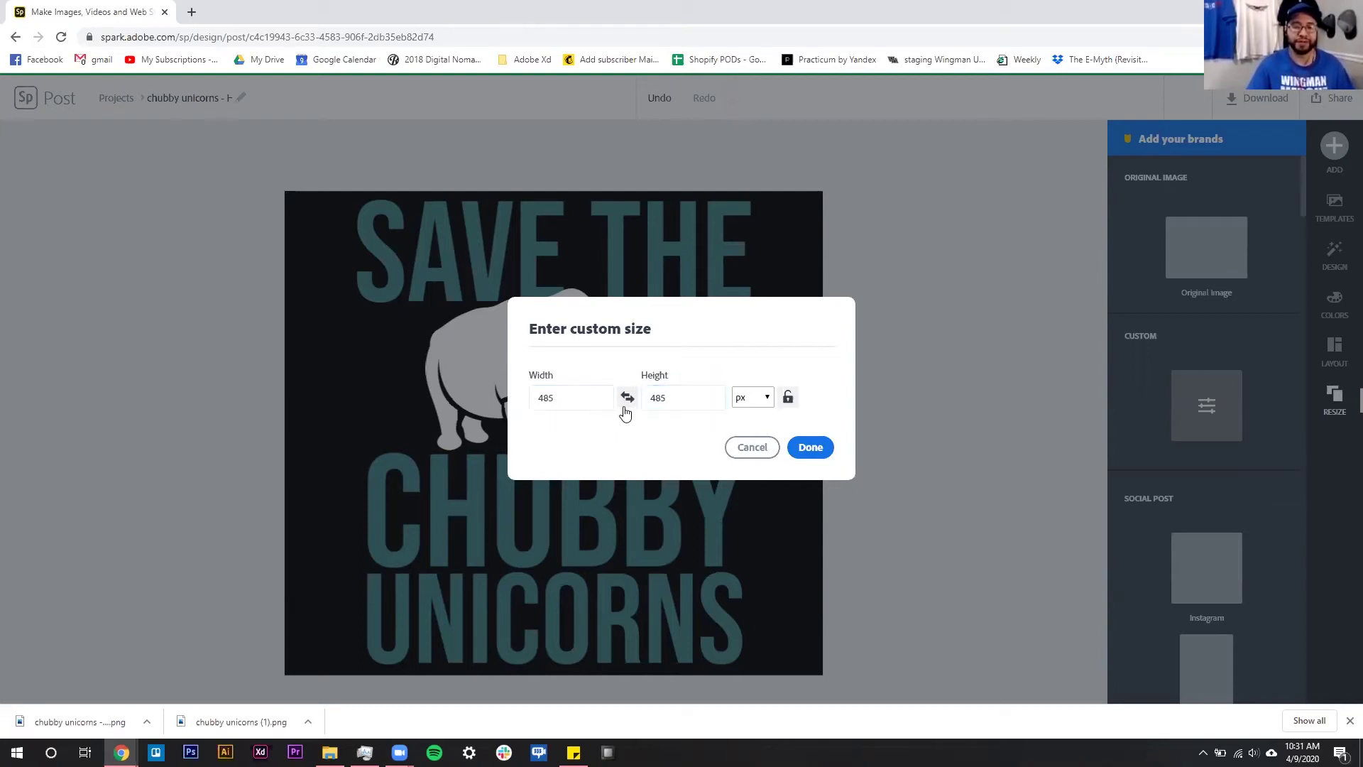
pyautogui.doubleClick(538, 398)
pyautogui.write('500')
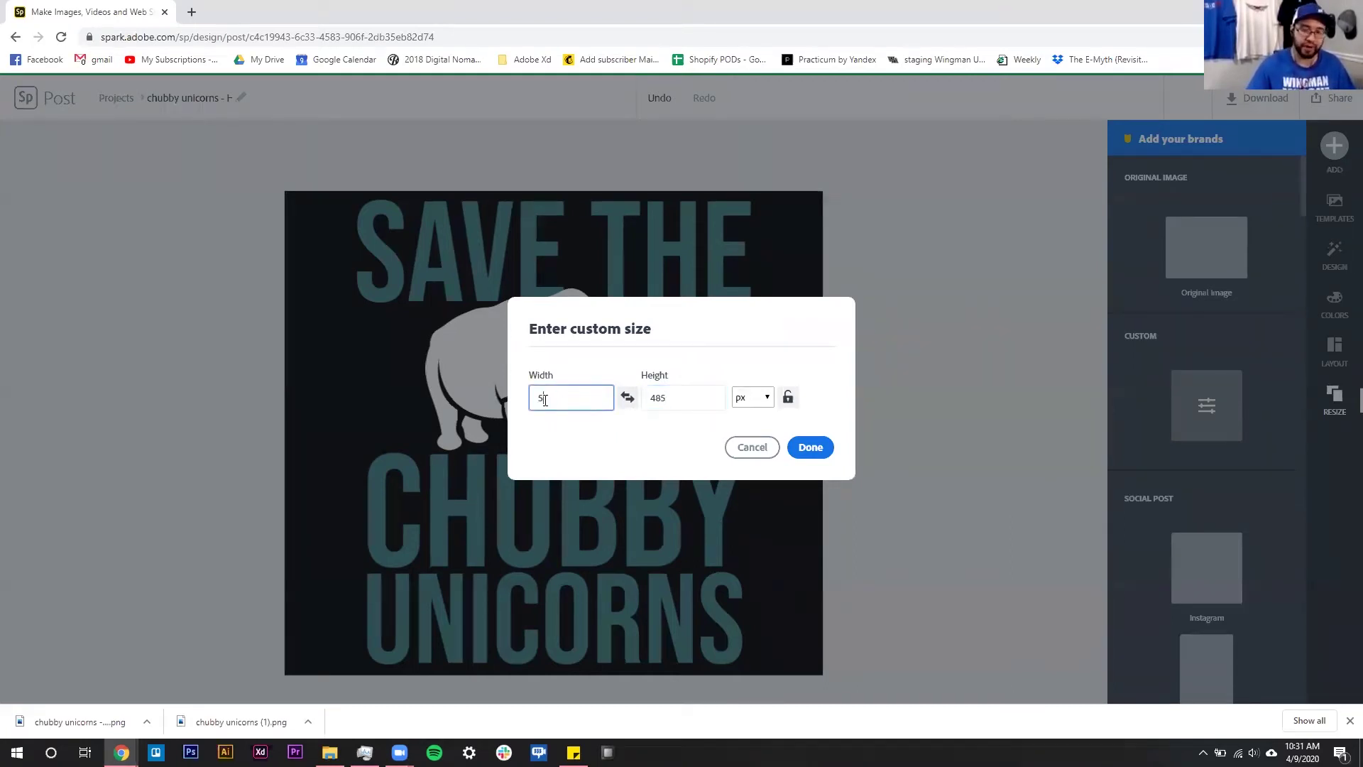
pyautogui.click(629, 399)
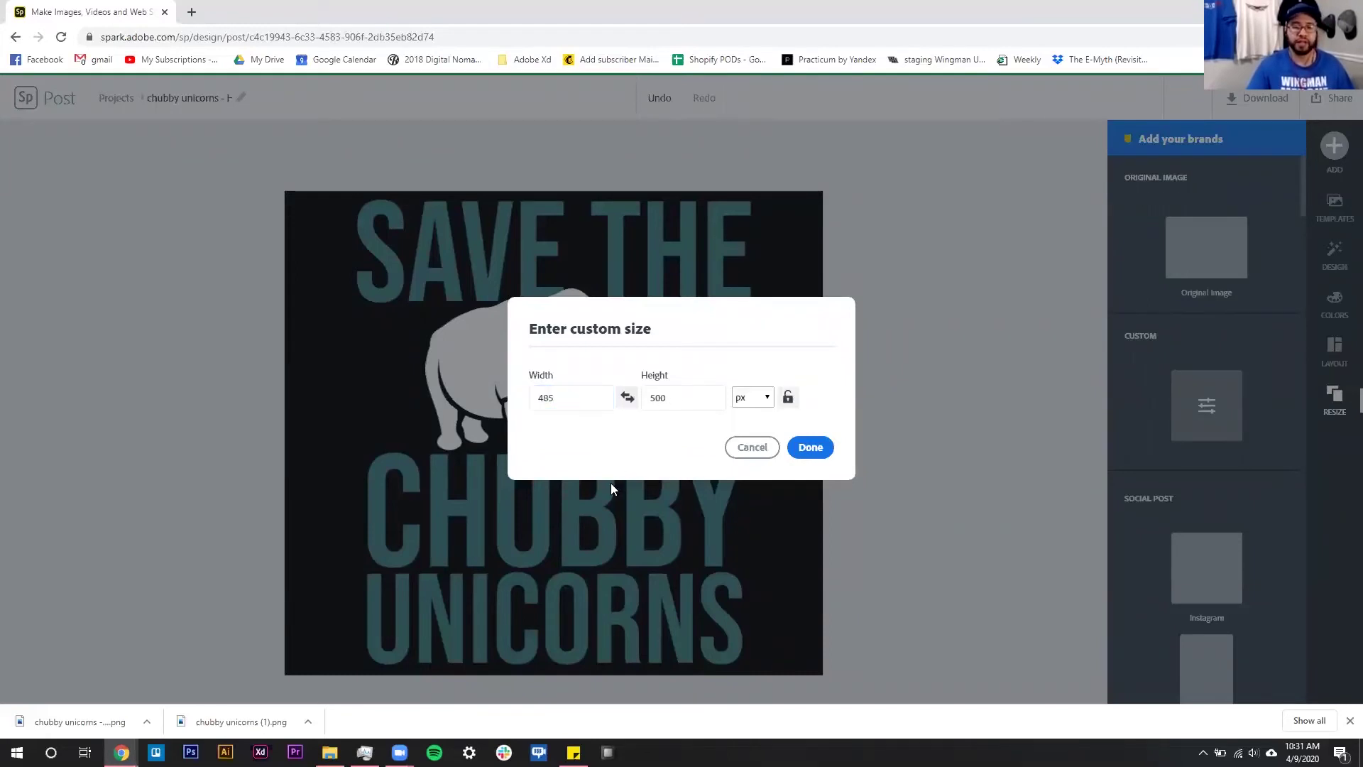
pyautogui.click(626, 398)
pyautogui.doubleClick(523, 398)
pyautogui.write('485')
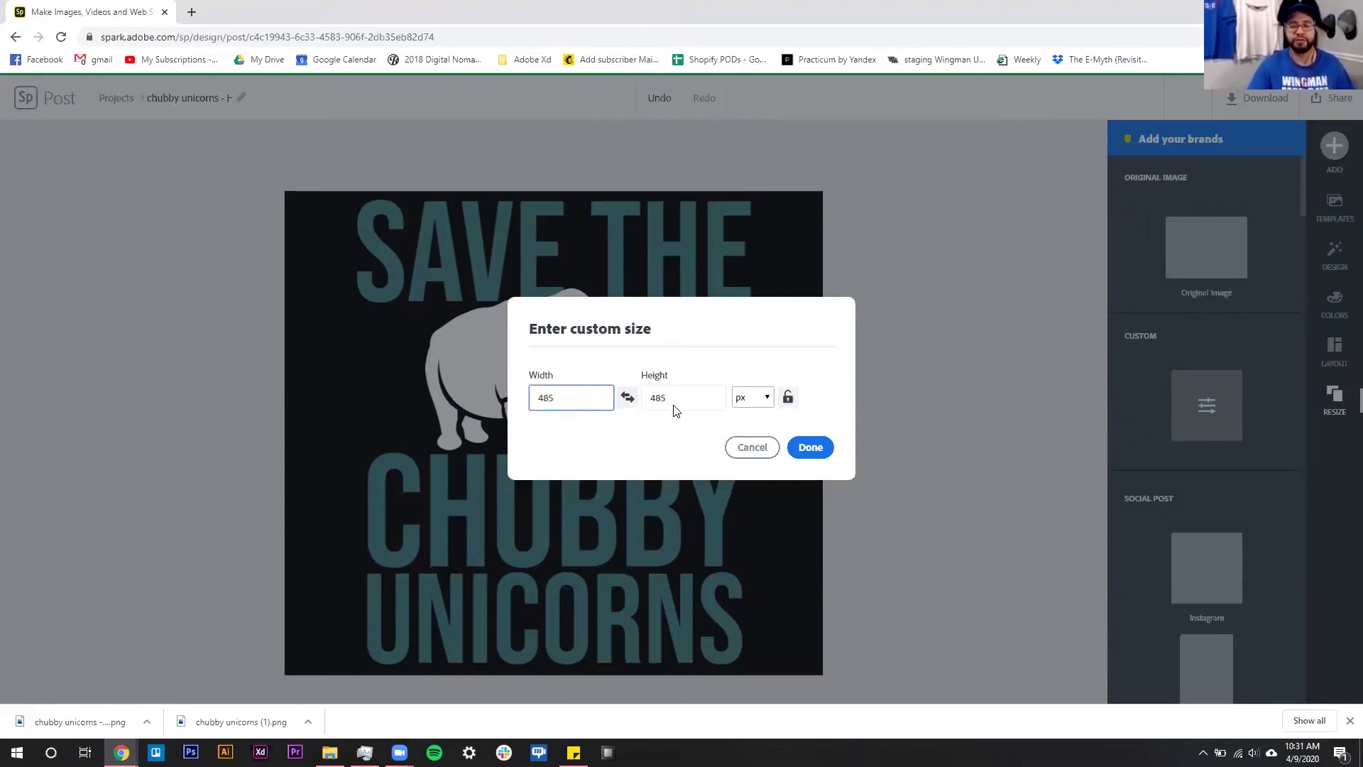
# Confirm the custom canvas size of 485 × 485 px for the rhino design.
pyautogui.click(813, 447)
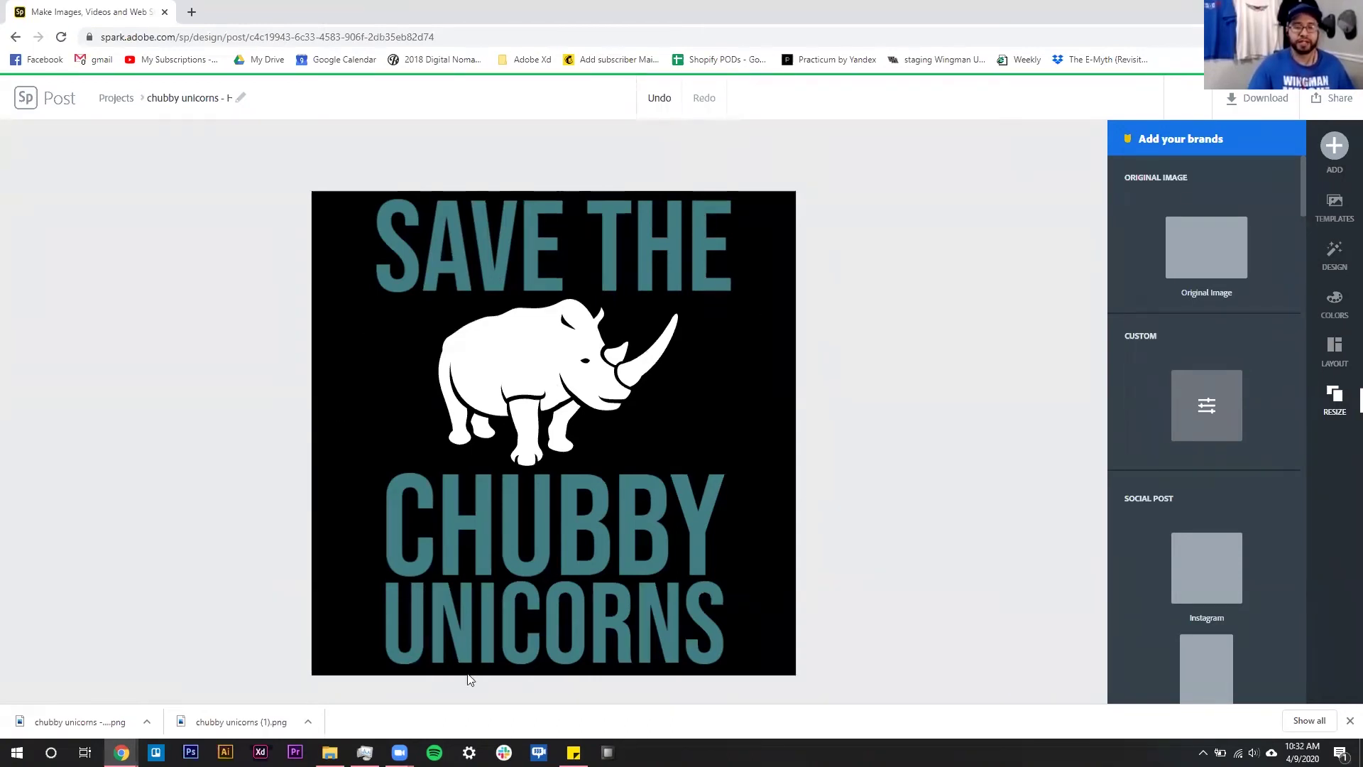
# Scale the whole rhino design down and shift it up and right on the square canvas.
pyautogui.click(525, 264)
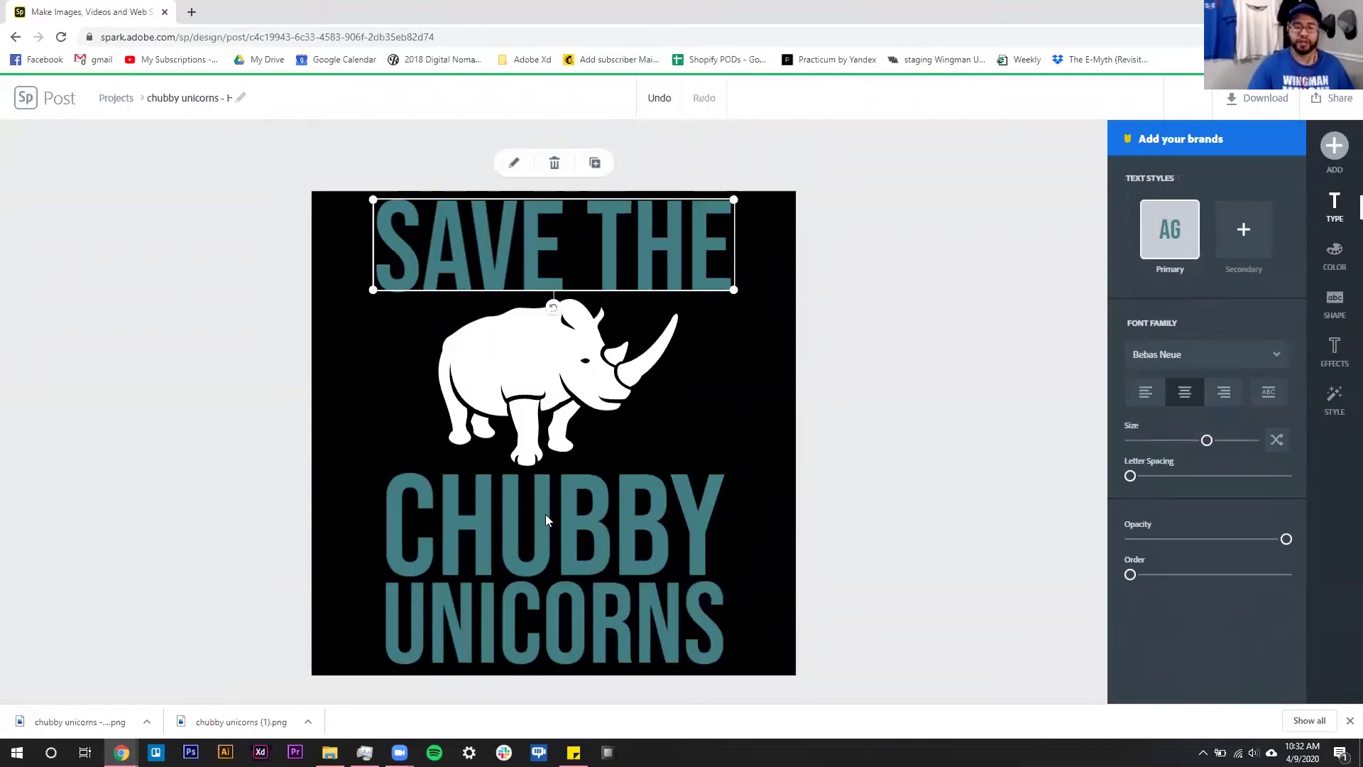
pyautogui.hotkey('ctrl', 'a')
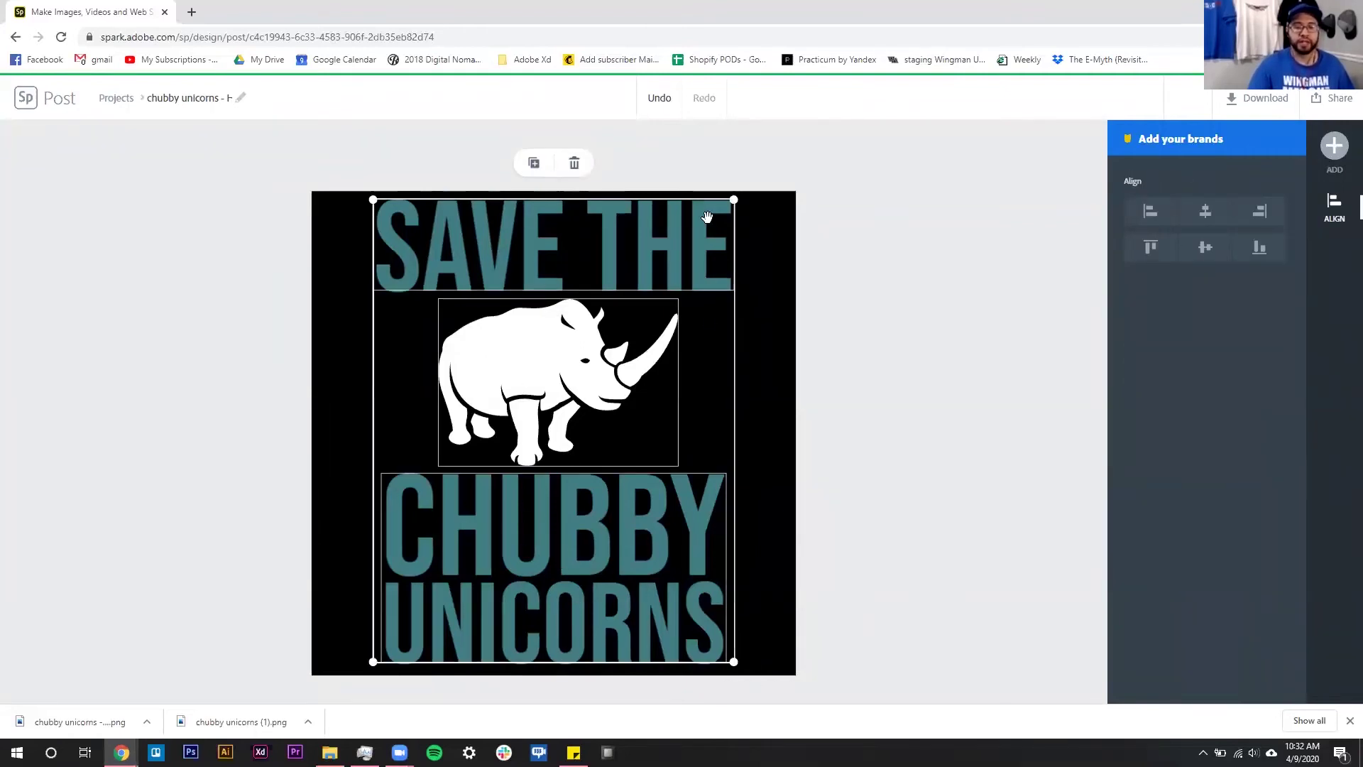
pyautogui.moveTo(733, 200); pyautogui.dragTo(617, 360)
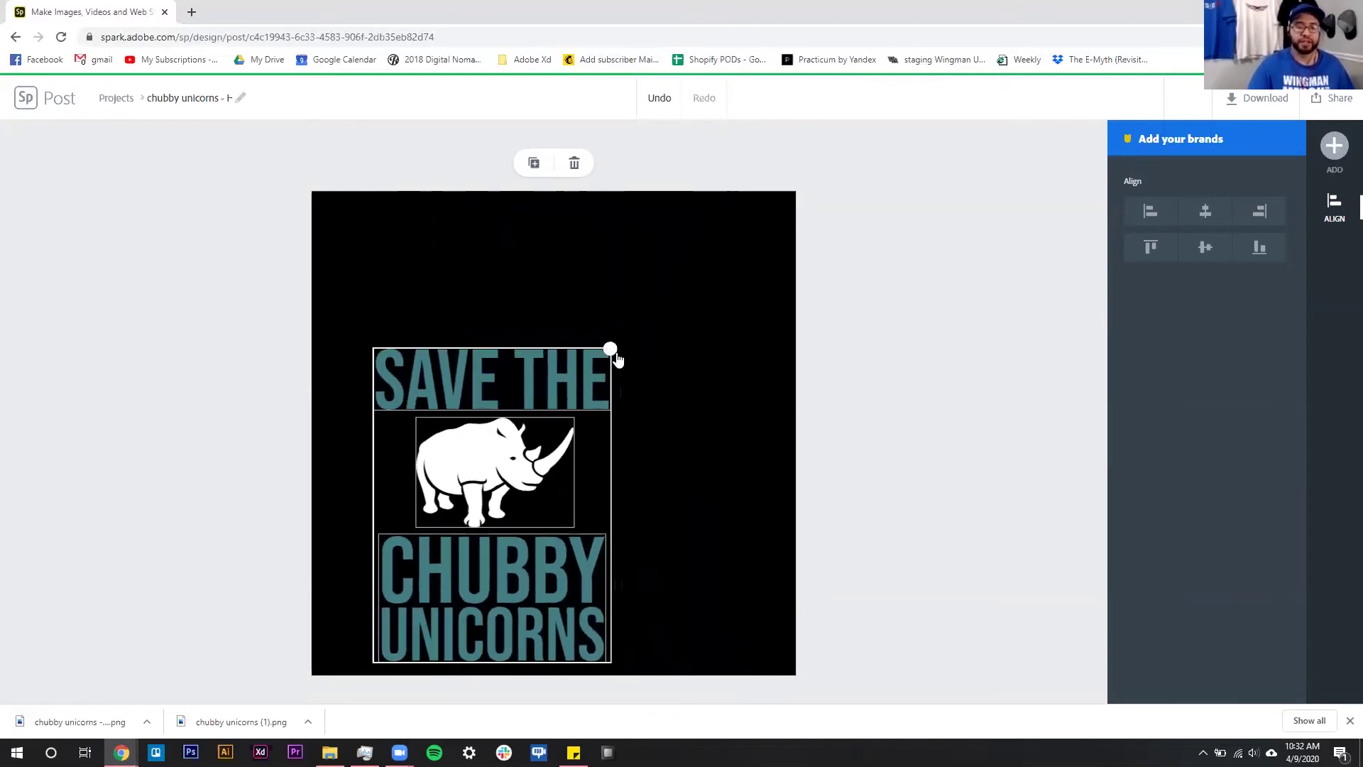
pyautogui.click(584, 526)
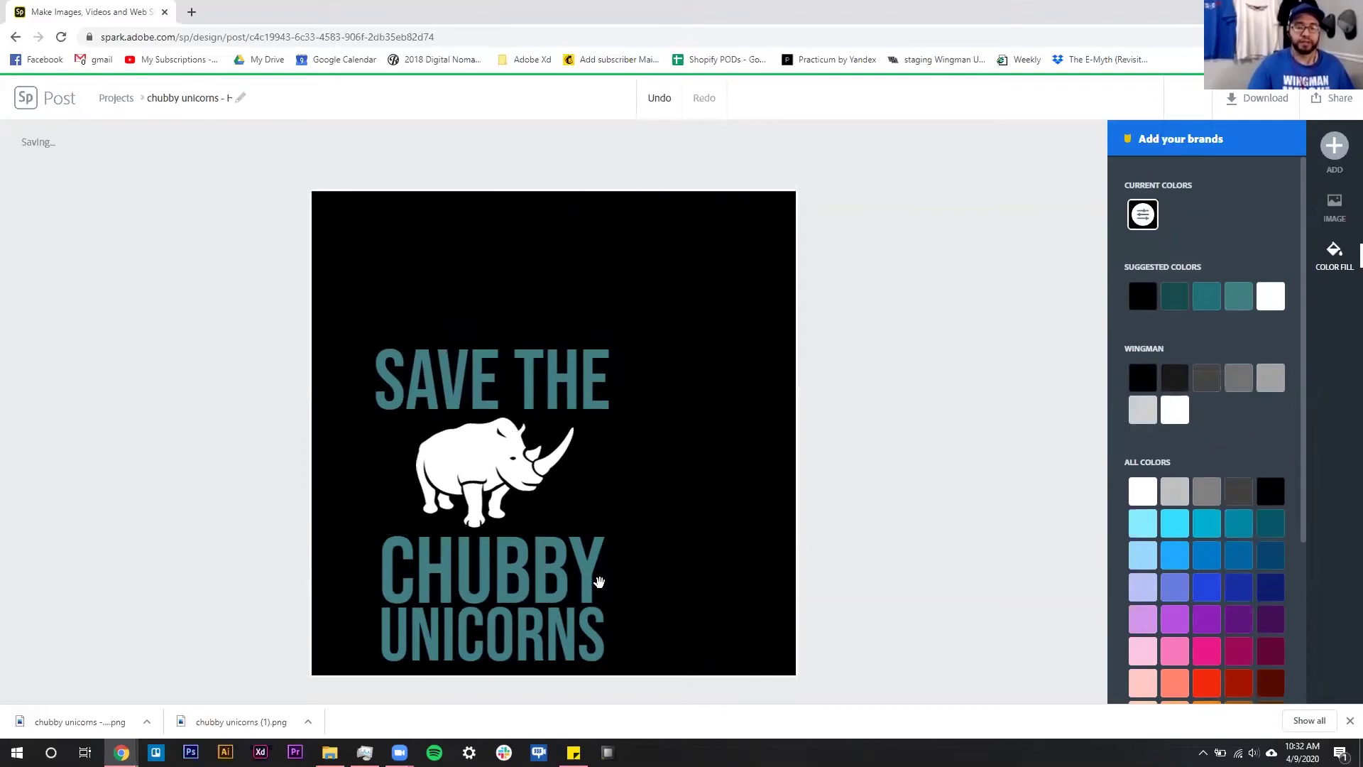
pyautogui.moveTo(487, 477); pyautogui.dragTo(541, 412)
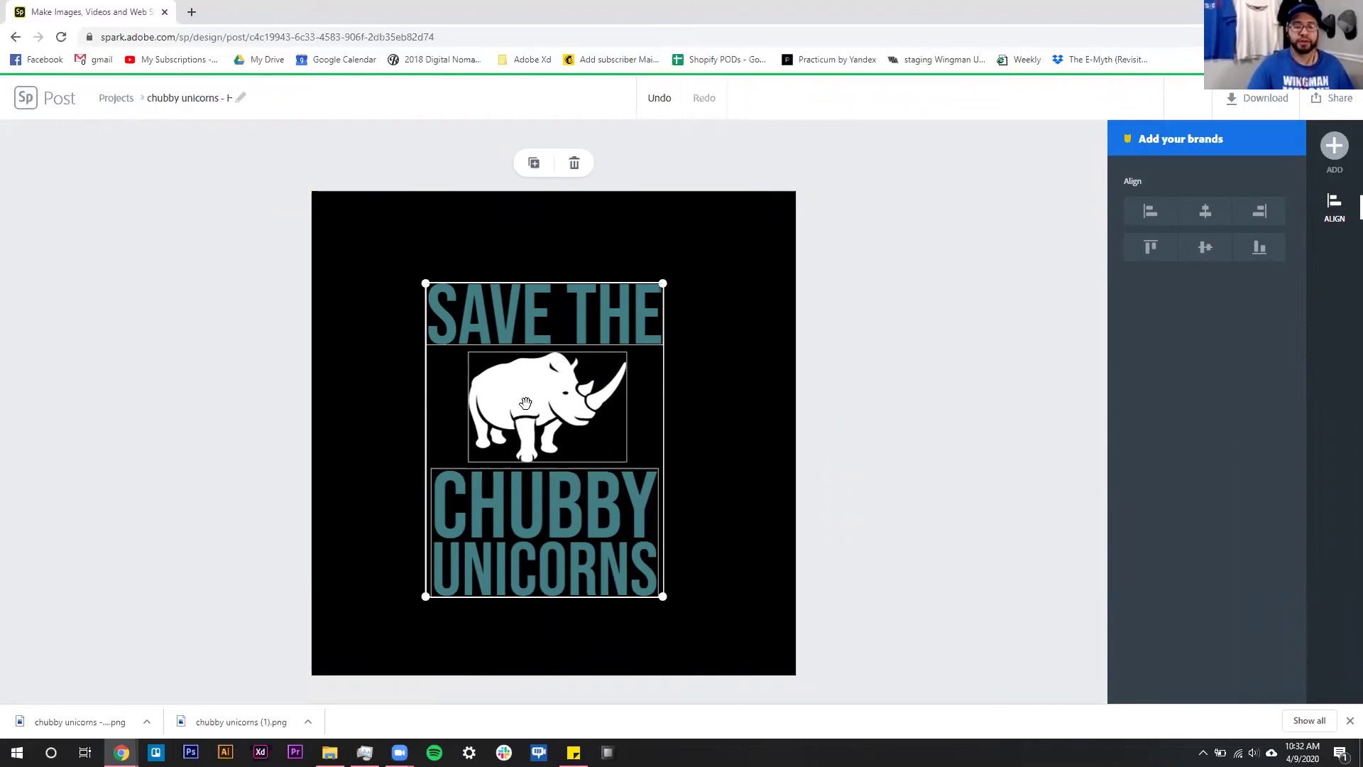
pyautogui.moveTo(534, 404); pyautogui.dragTo(542, 405)
# Move SAVE THE and CHUBBY UNICORNS closer to the rhino, then center the group.
pyautogui.click(731, 457)
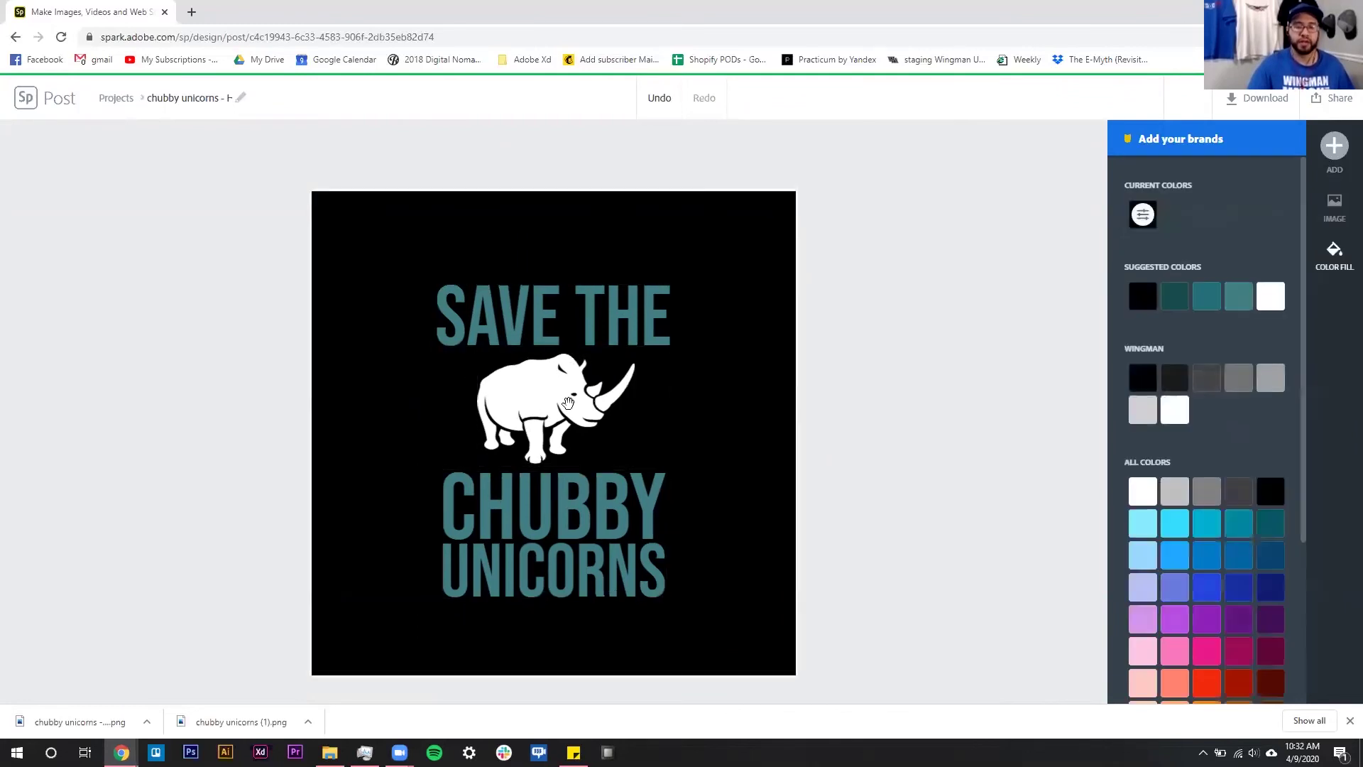
pyautogui.click(541, 328)
pyautogui.moveTo(549, 324); pyautogui.dragTo(549, 339)
pyautogui.click(591, 525)
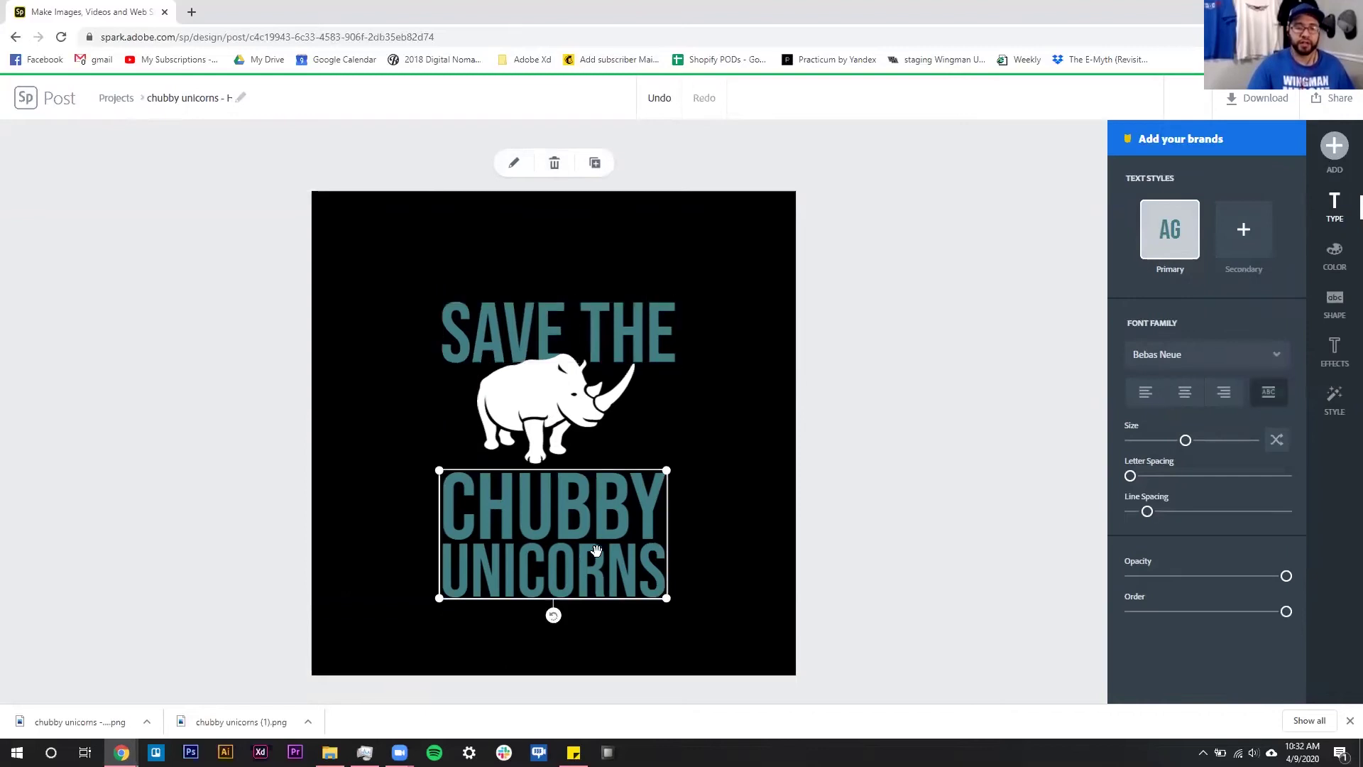
pyautogui.moveTo(592, 525); pyautogui.dragTo(589, 515)
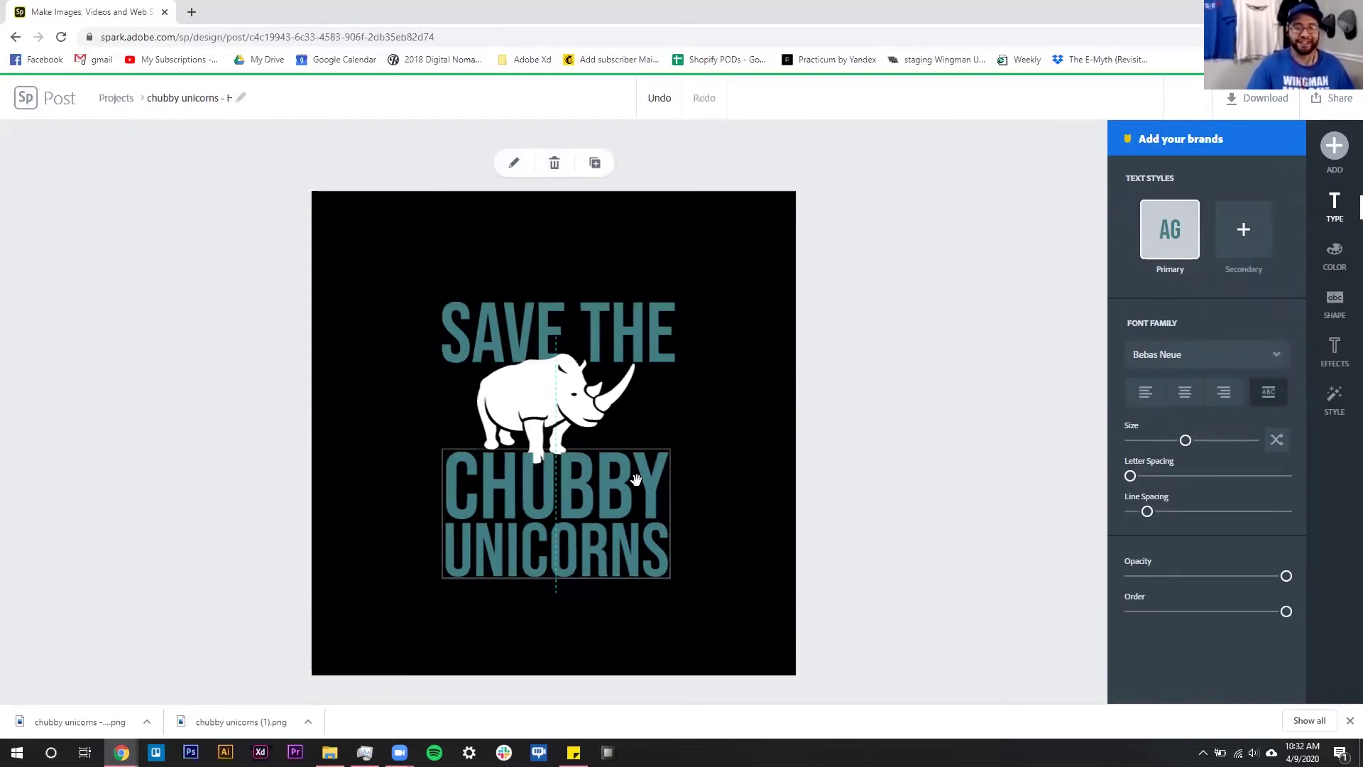
pyautogui.hotkey('ctrl', 'a')
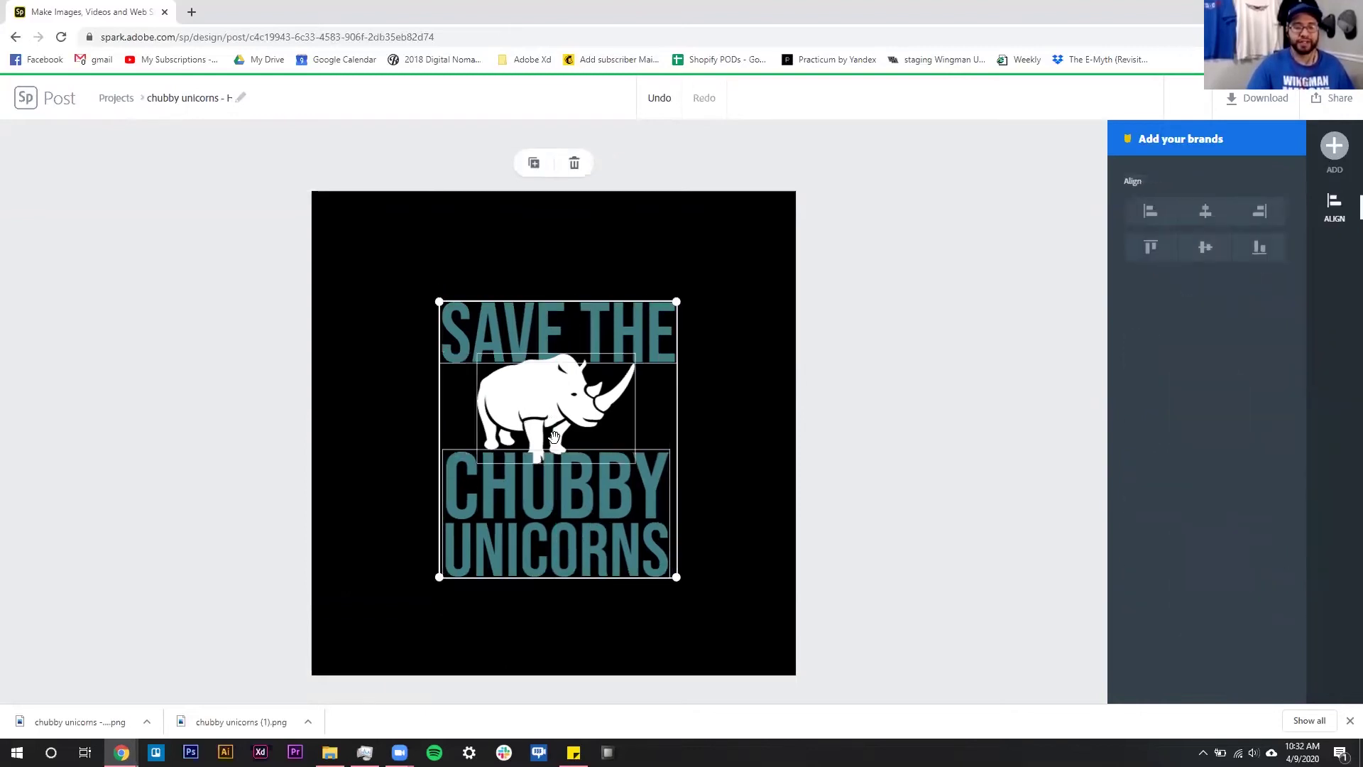
pyautogui.moveTo(553, 436)
pyautogui.mouseDown()
pyautogui.moveTo(543, 429)
pyautogui.moveTo(556, 429)
pyautogui.mouseUp()
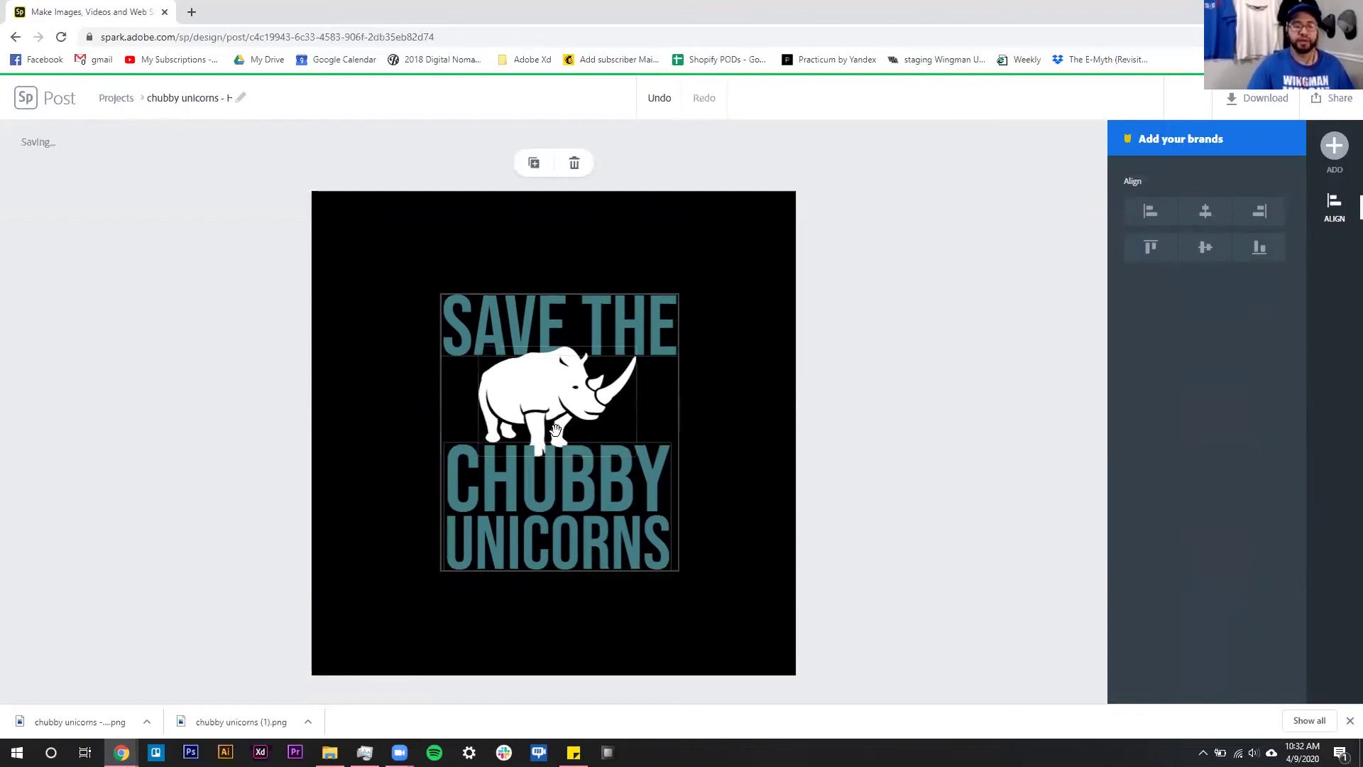
pyautogui.click(958, 447)
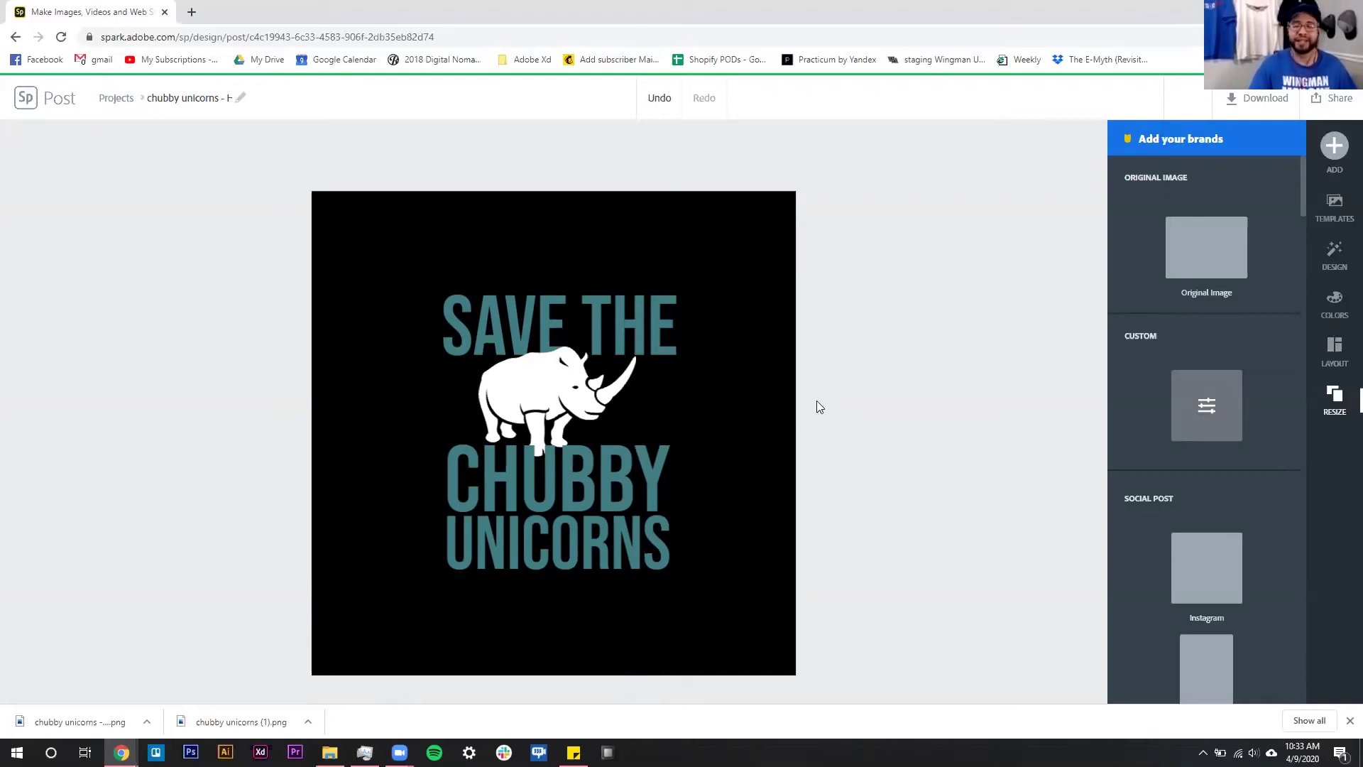
# Rename the project to 'chubby unicorns - popsocket' and bring up the PNG download options.
pyautogui.click(1234, 99)
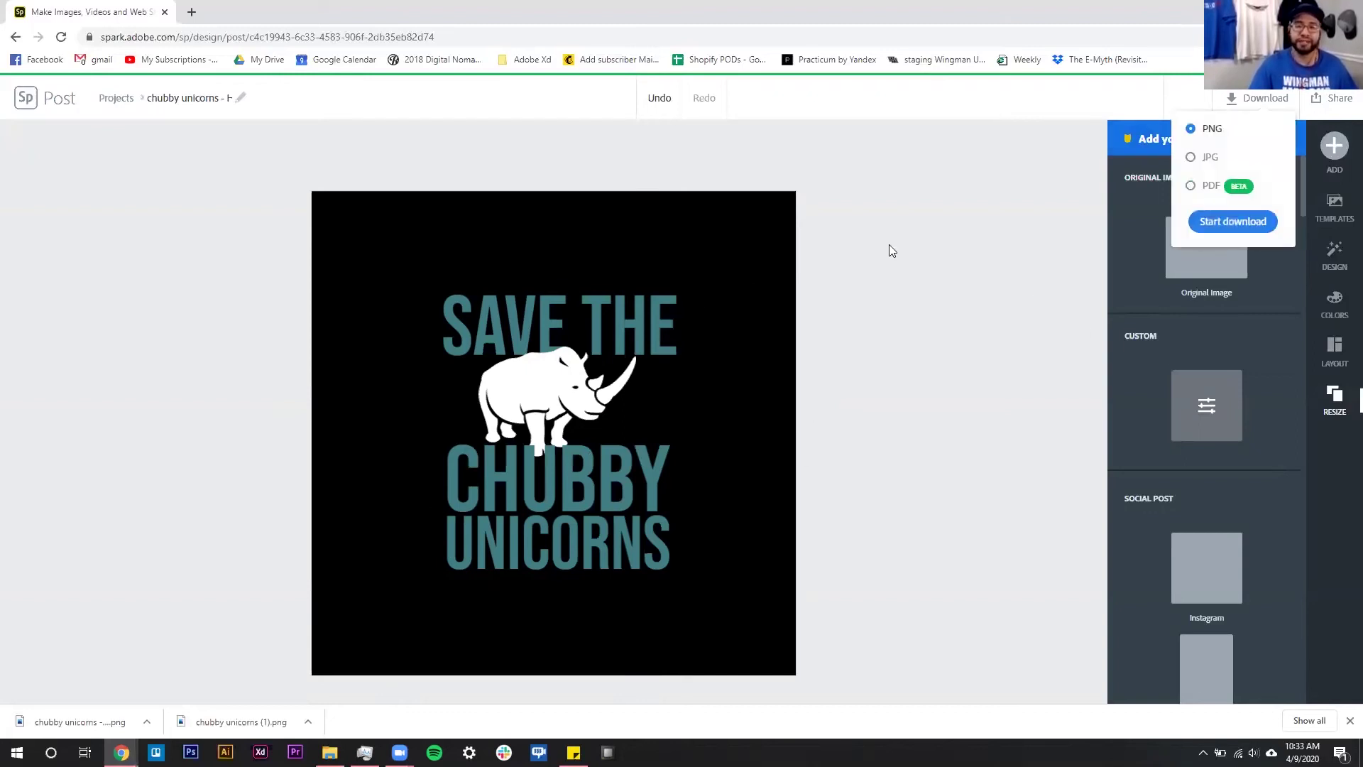
pyautogui.click(168, 99)
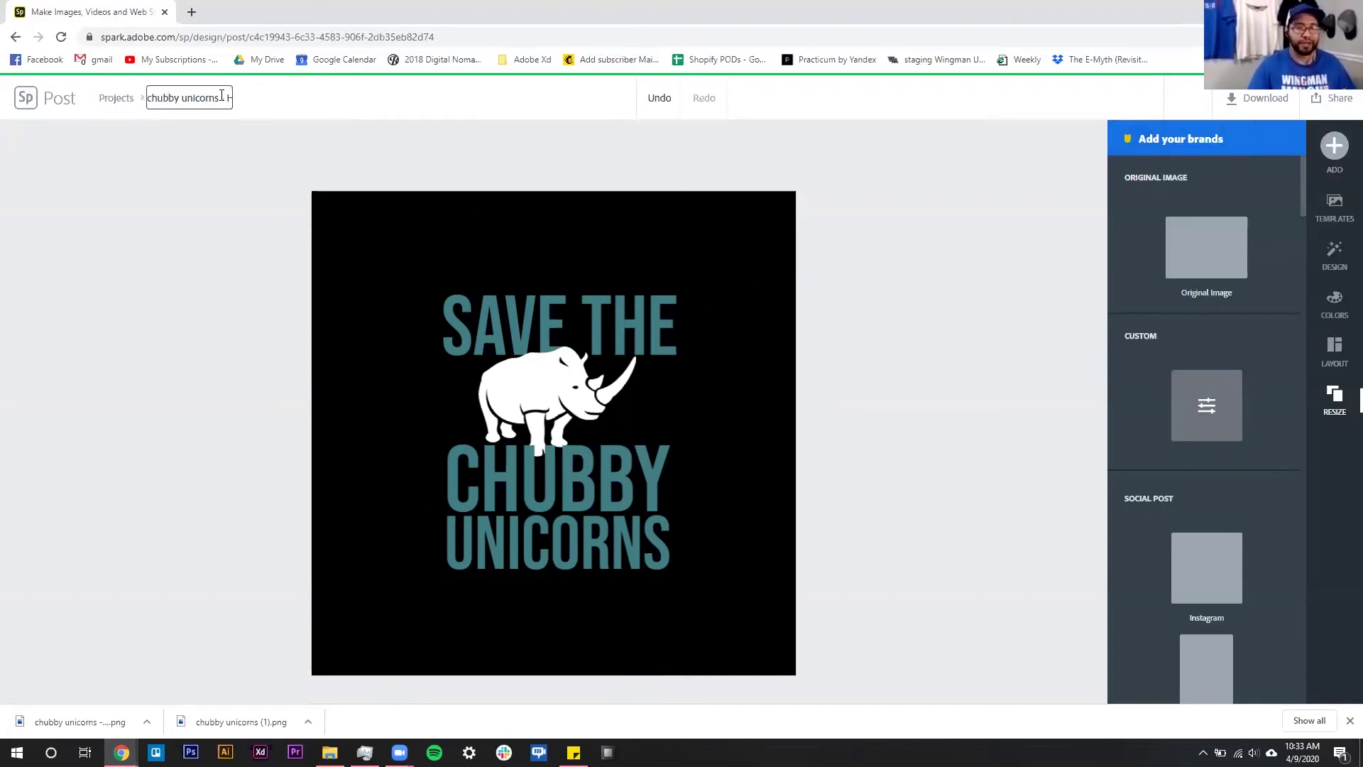
pyautogui.moveTo(225, 96); pyautogui.dragTo(306, 105)
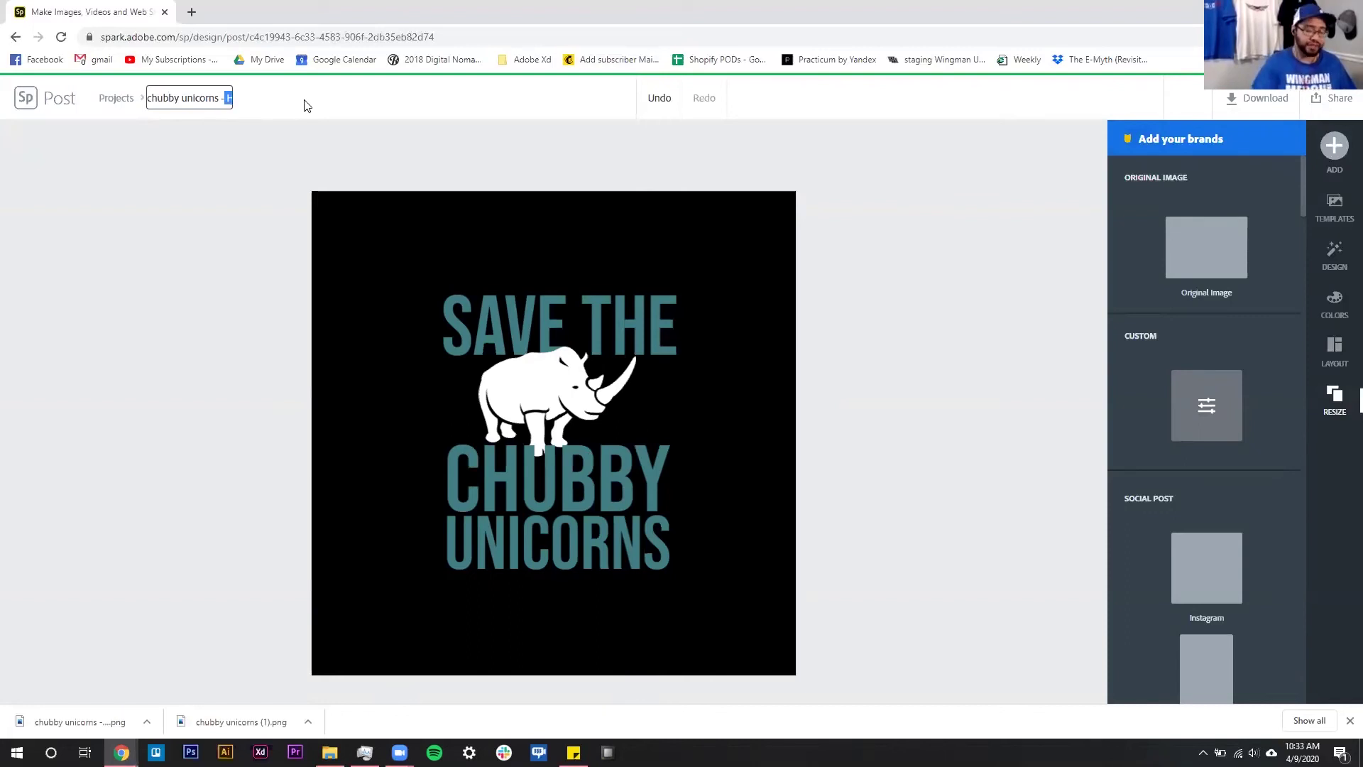
pyautogui.press('BackSpace')
pyautogui.write('po')
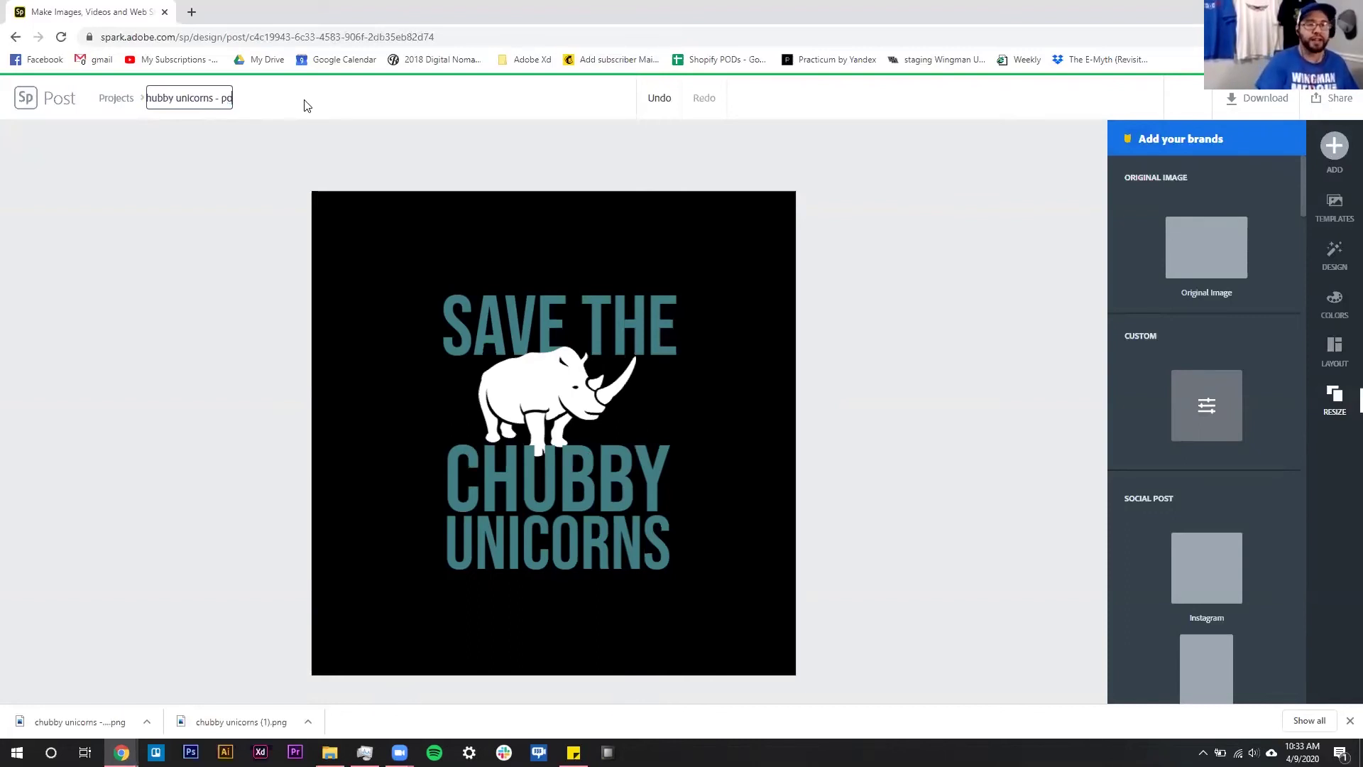
pyautogui.write('psocket')
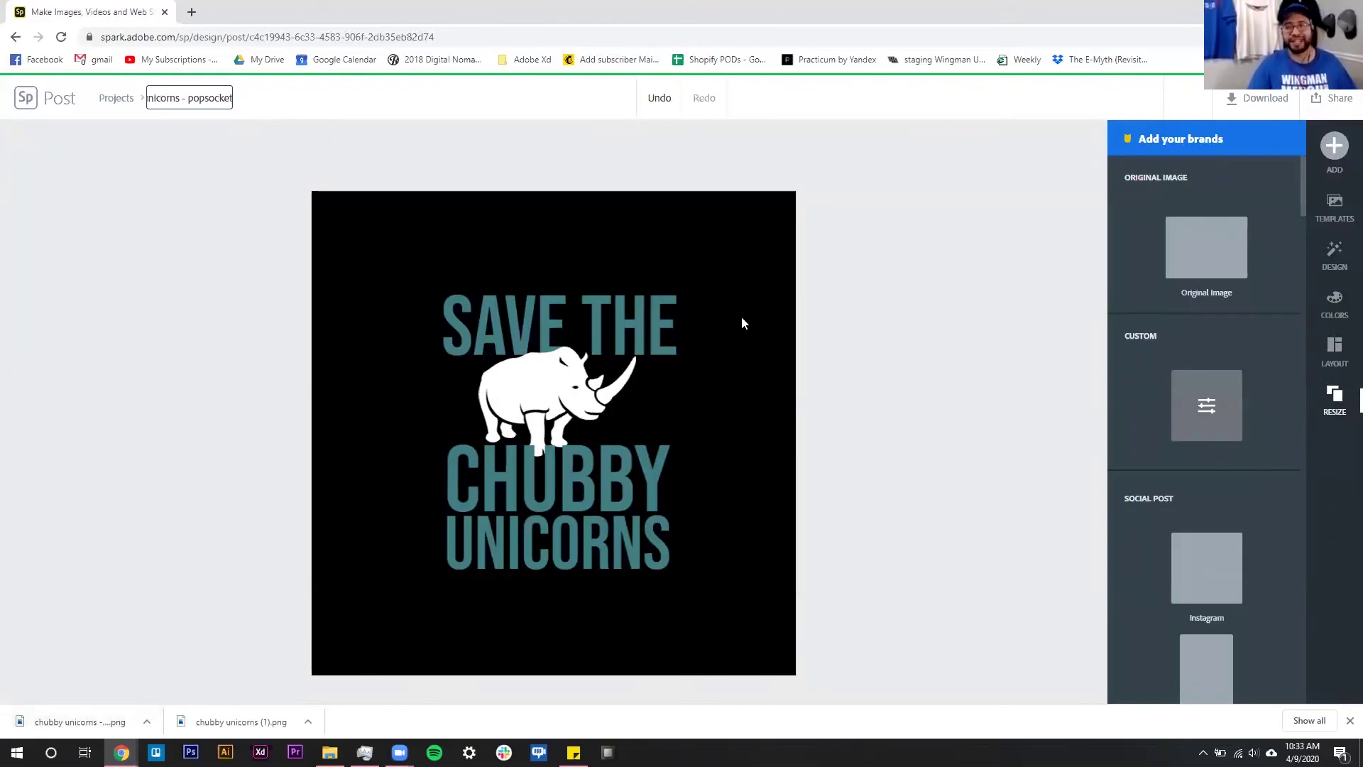
pyautogui.click(1248, 101)
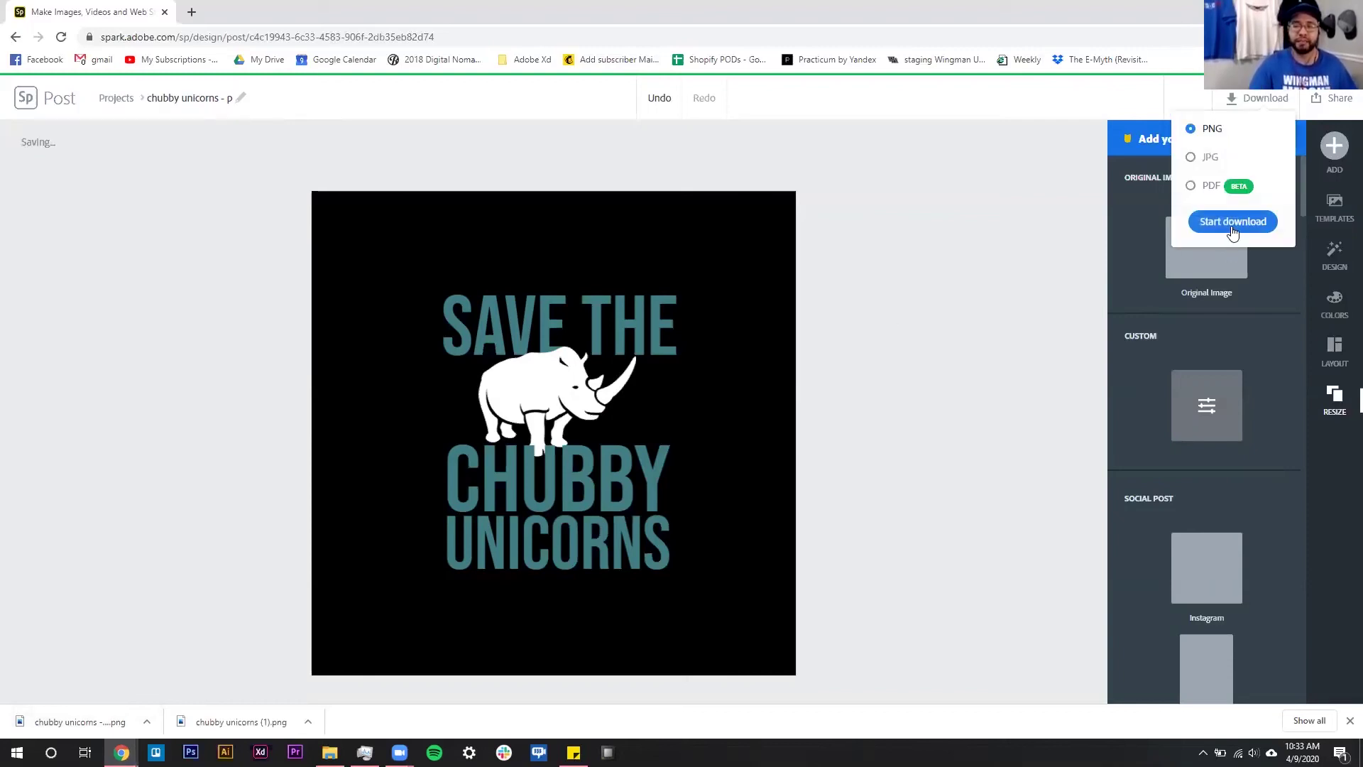
# Start the PNG download of the square popsocket design to reach the background choice.
pyautogui.click(1232, 223)
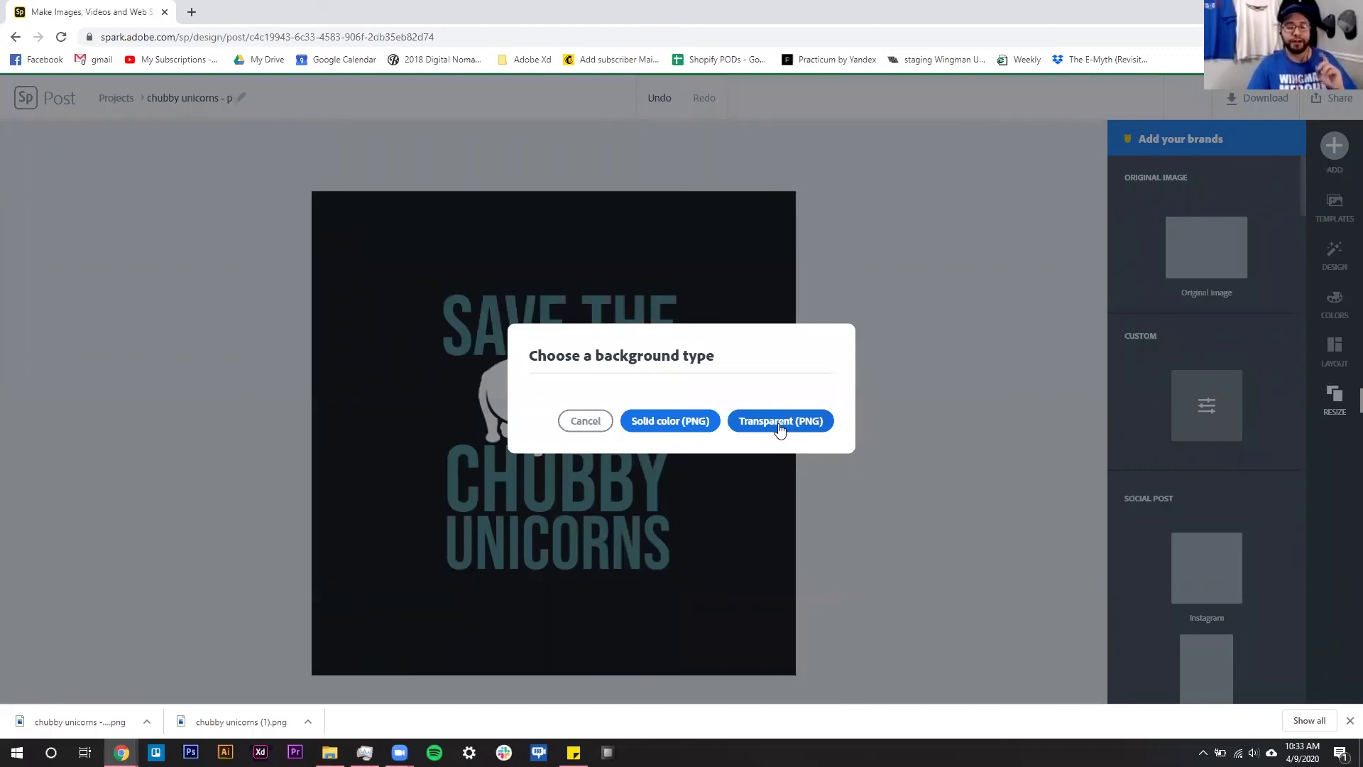